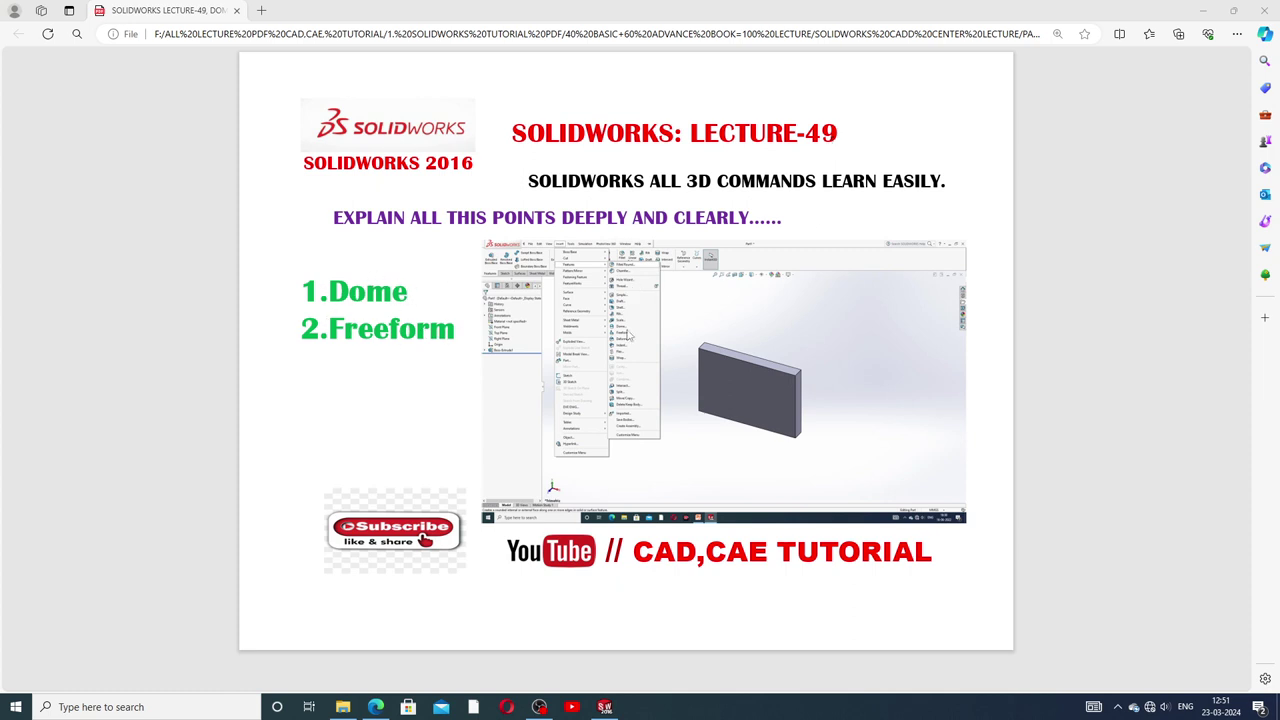
- Switch from the lecture PDF in Edge to SOLIDWORKS, showing the empty Part1
{"action": "left_click", "coordinate": [604, 708]}
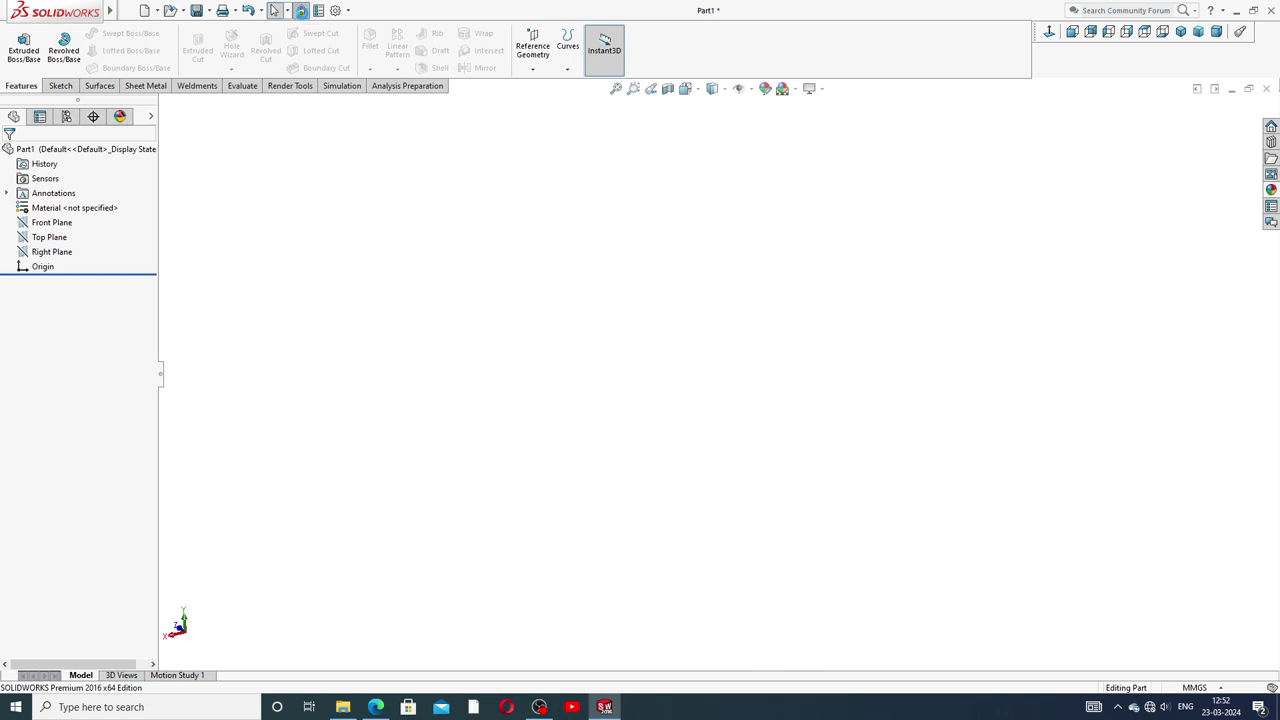
- Draw a center rectangle on the Front Plane, centred on the origin
{"action": "left_click", "coordinate": [60, 222]}
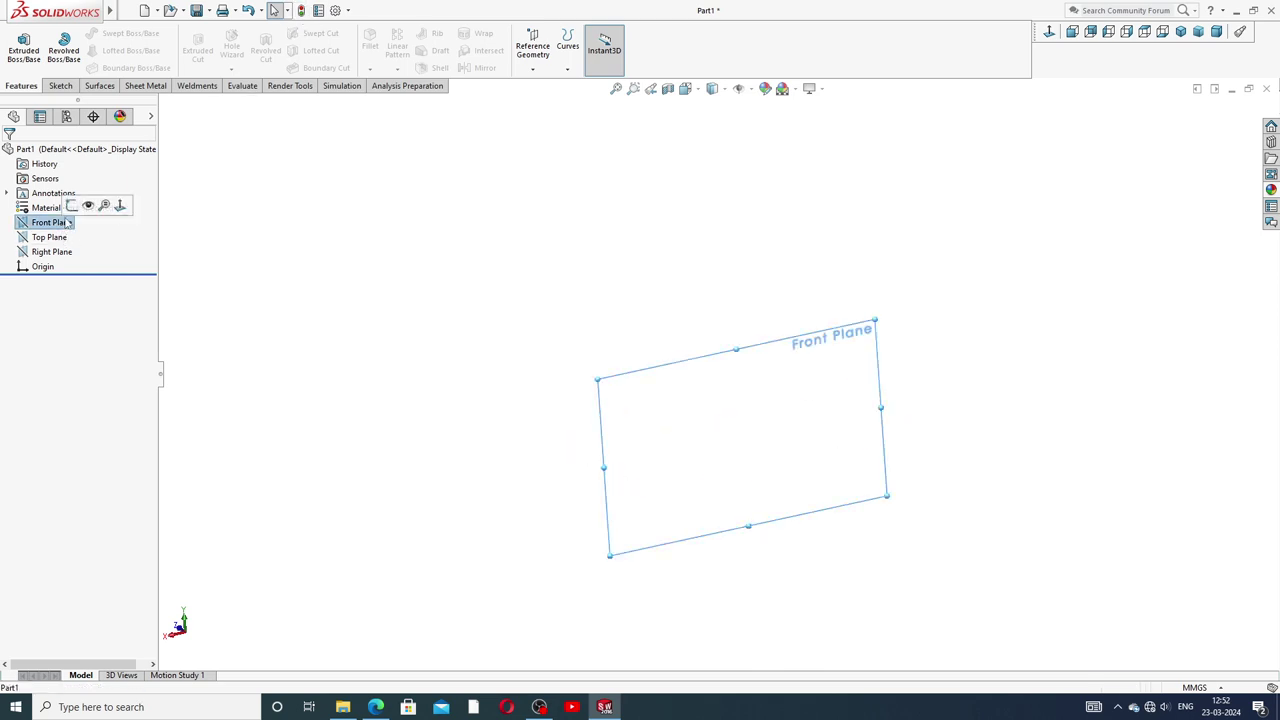
{"action": "left_click", "coordinate": [71, 205]}
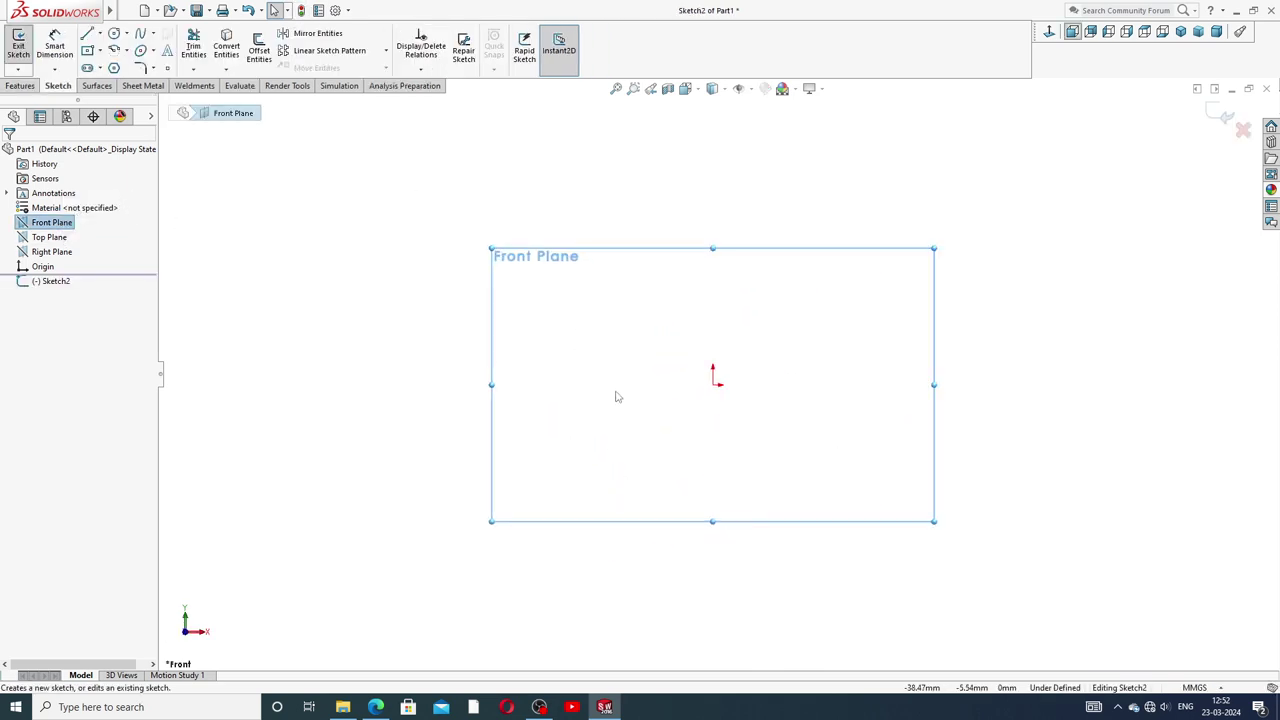
{"action": "left_click", "coordinate": [99, 51]}
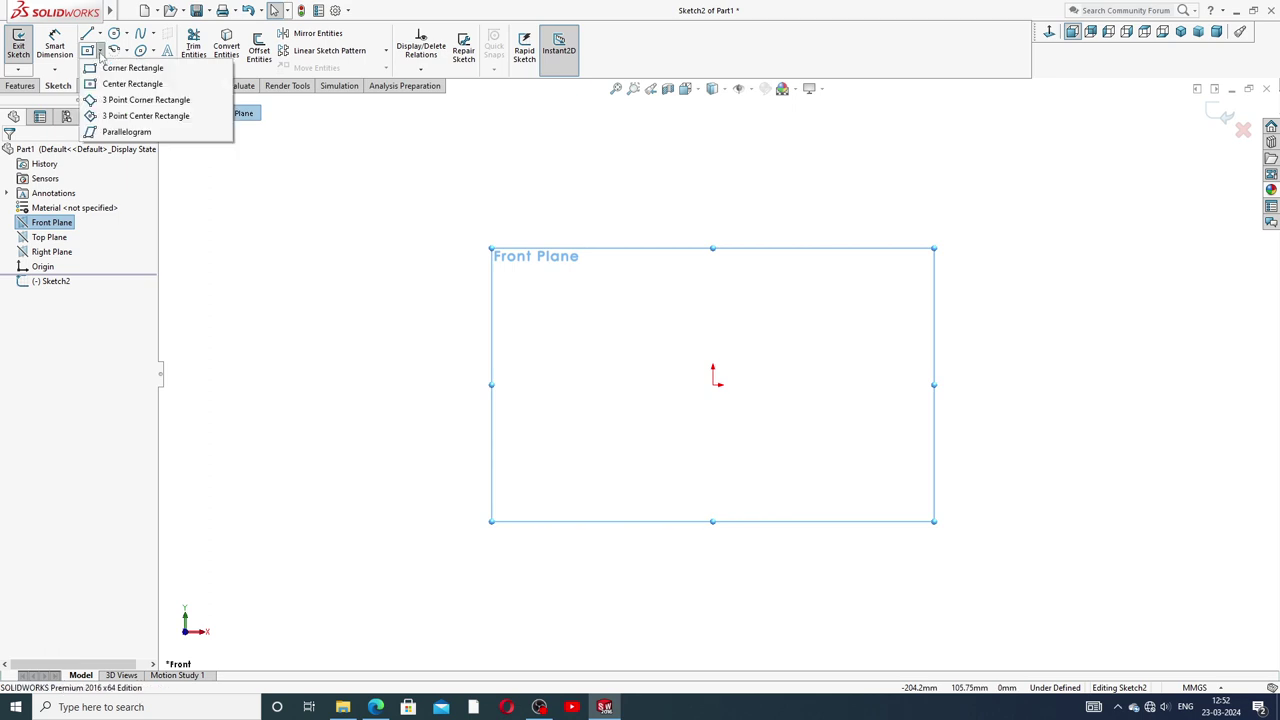
{"action": "left_click", "coordinate": [132, 84]}
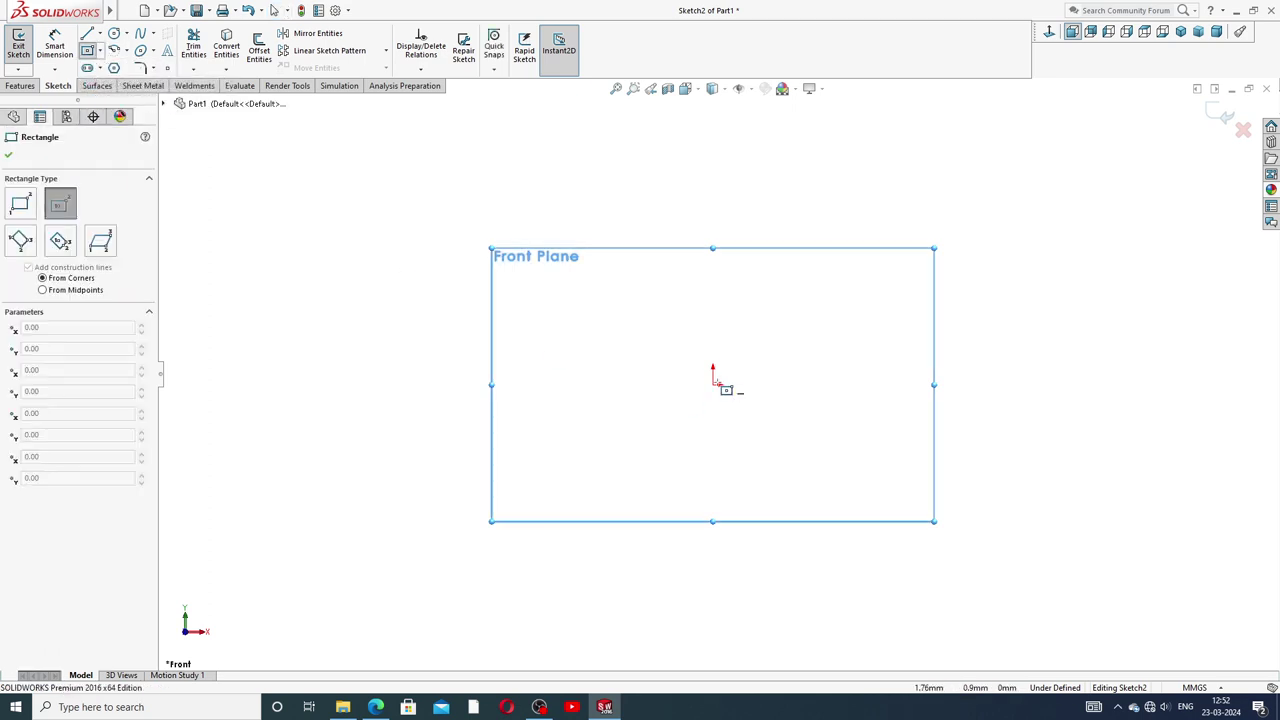
{"action": "left_click", "coordinate": [714, 380]}
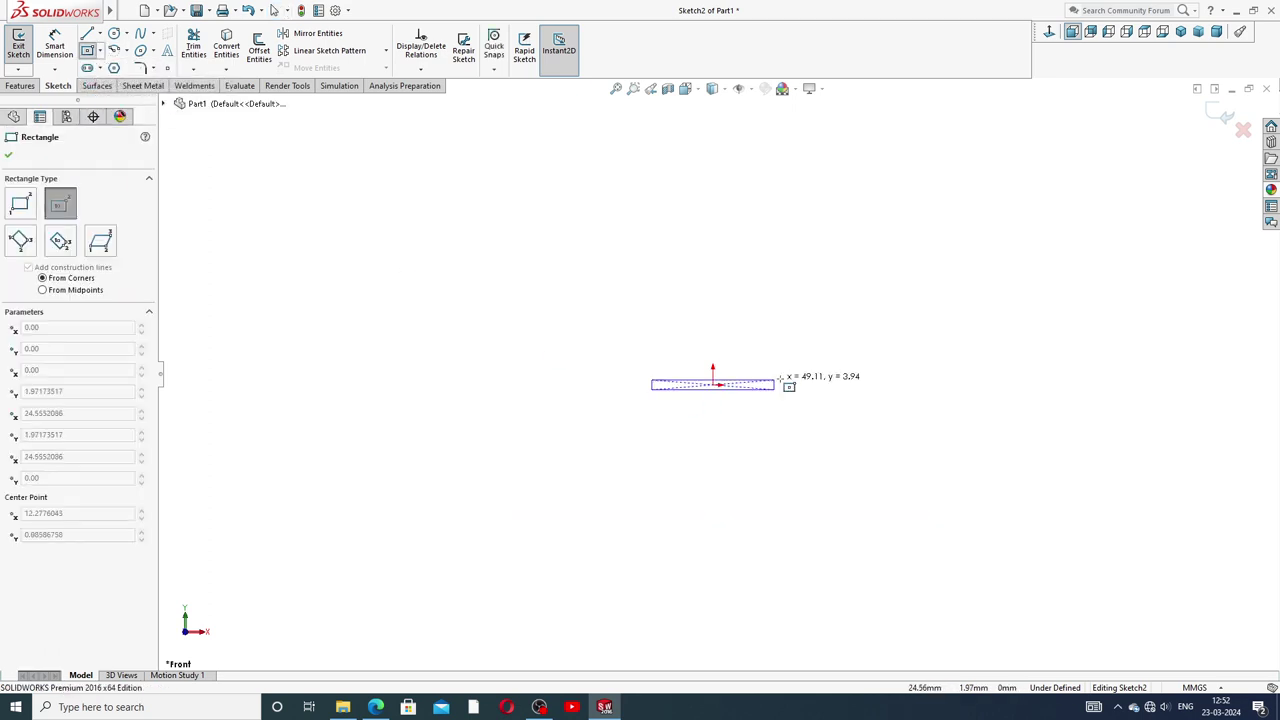
{"action": "left_click", "coordinate": [925, 272]}
{"action": "right_click", "coordinate": [978, 278]}
{"action": "left_click", "coordinate": [1010, 286]}
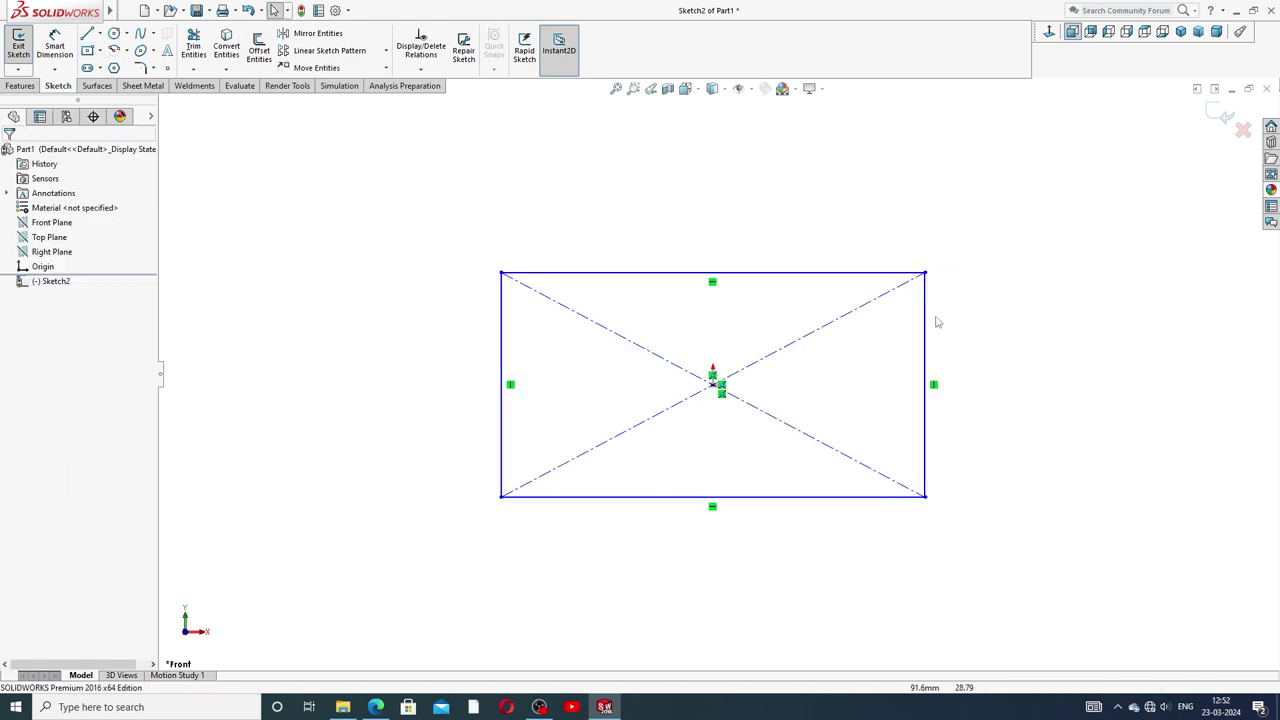
- Extrude the rectangle 190 mm into a solid box
{"action": "left_click", "coordinate": [20, 86]}
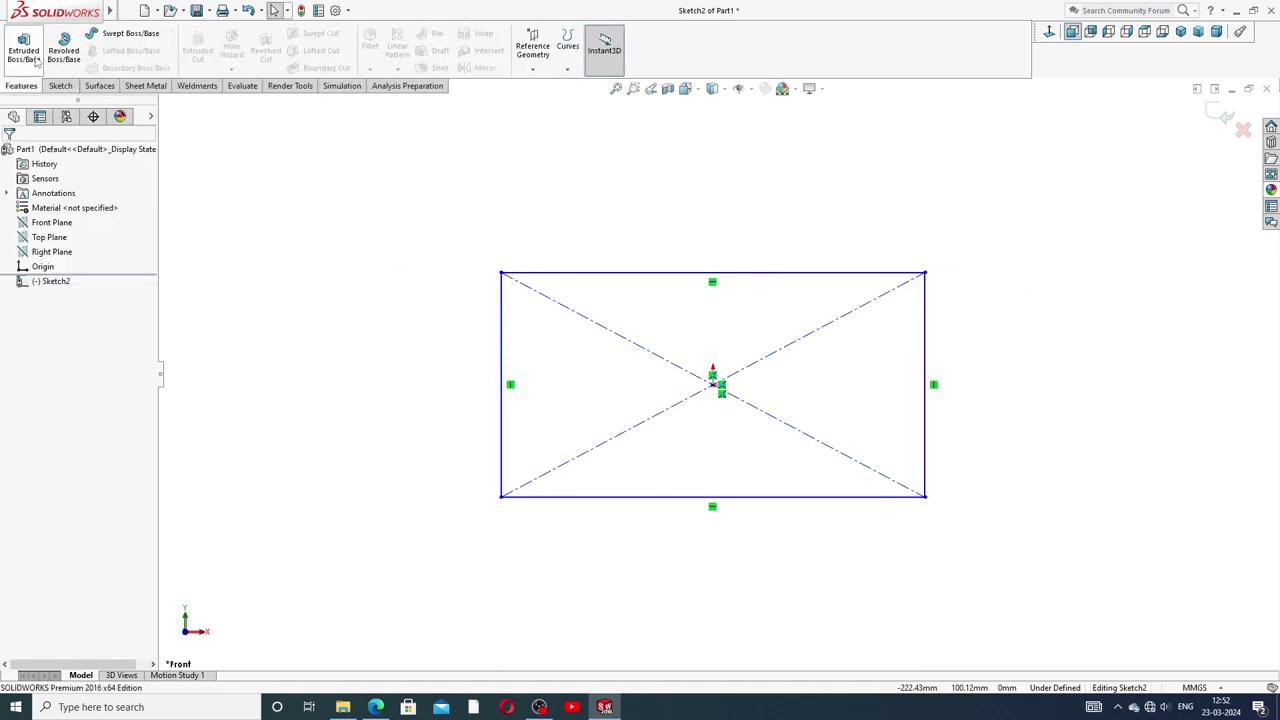
{"action": "left_click", "coordinate": [24, 50]}
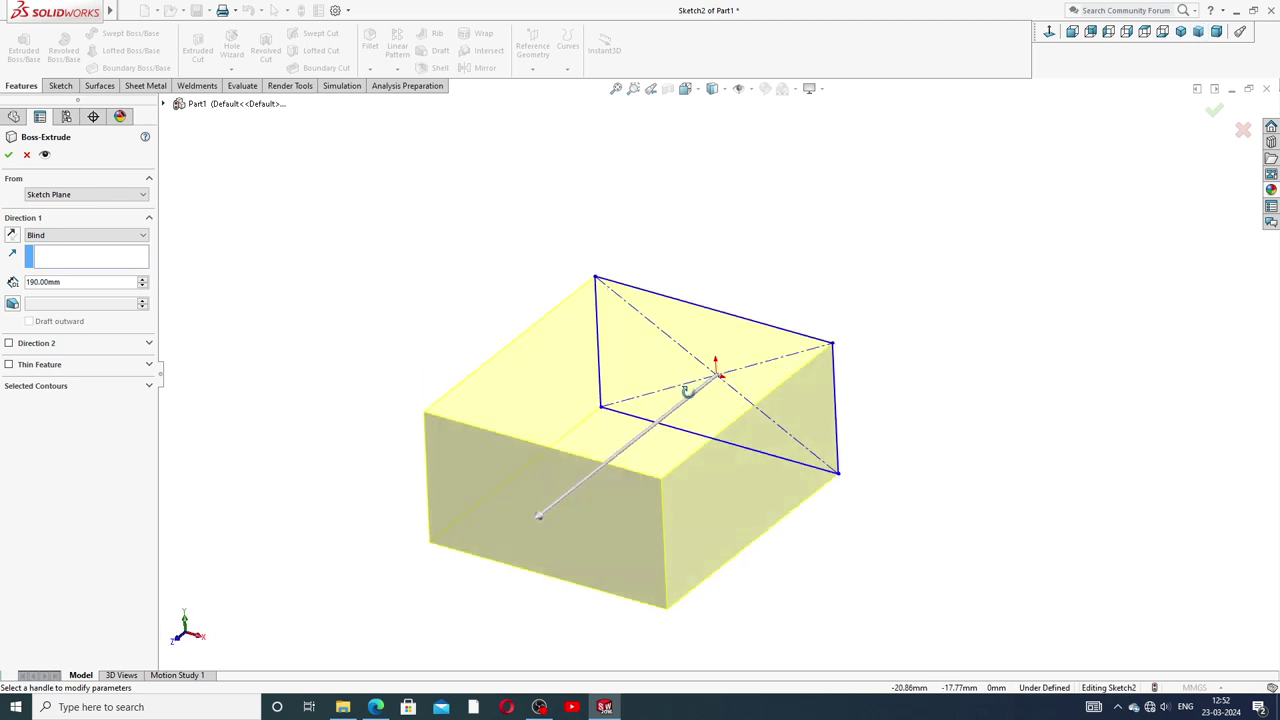
{"action": "left_click", "coordinate": [8, 155]}
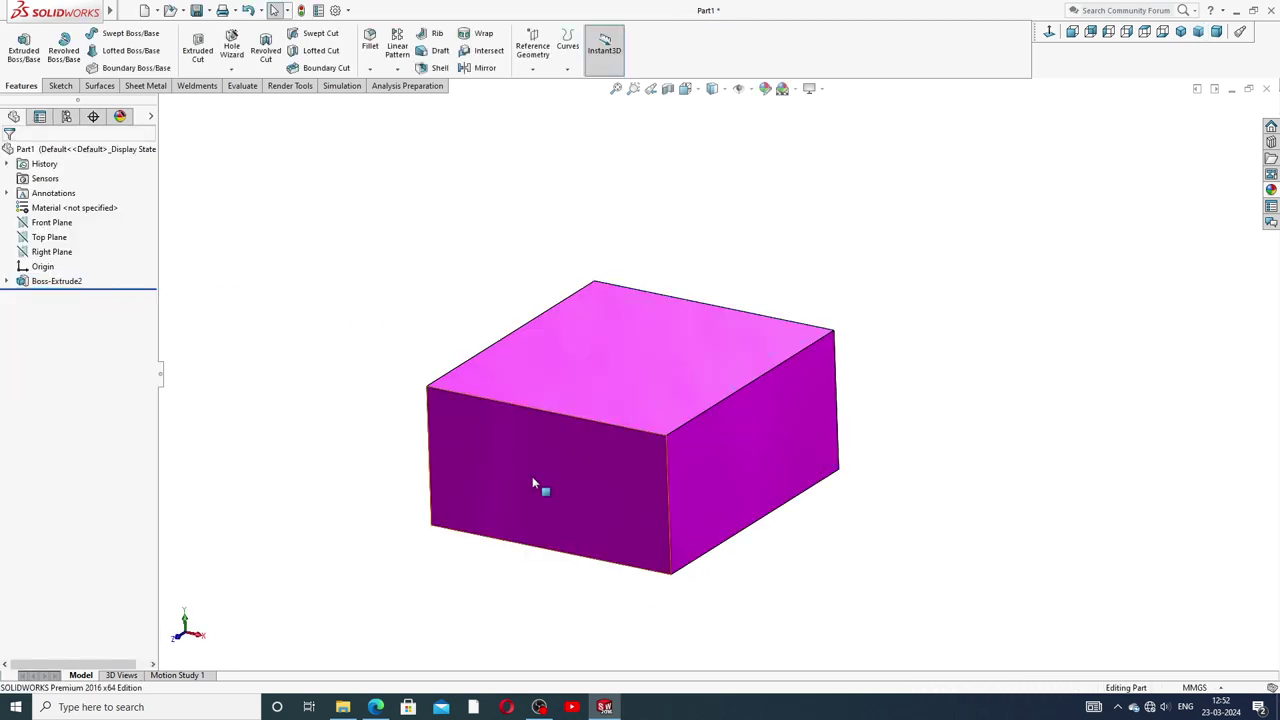
{"action": "key", "text": "f"}
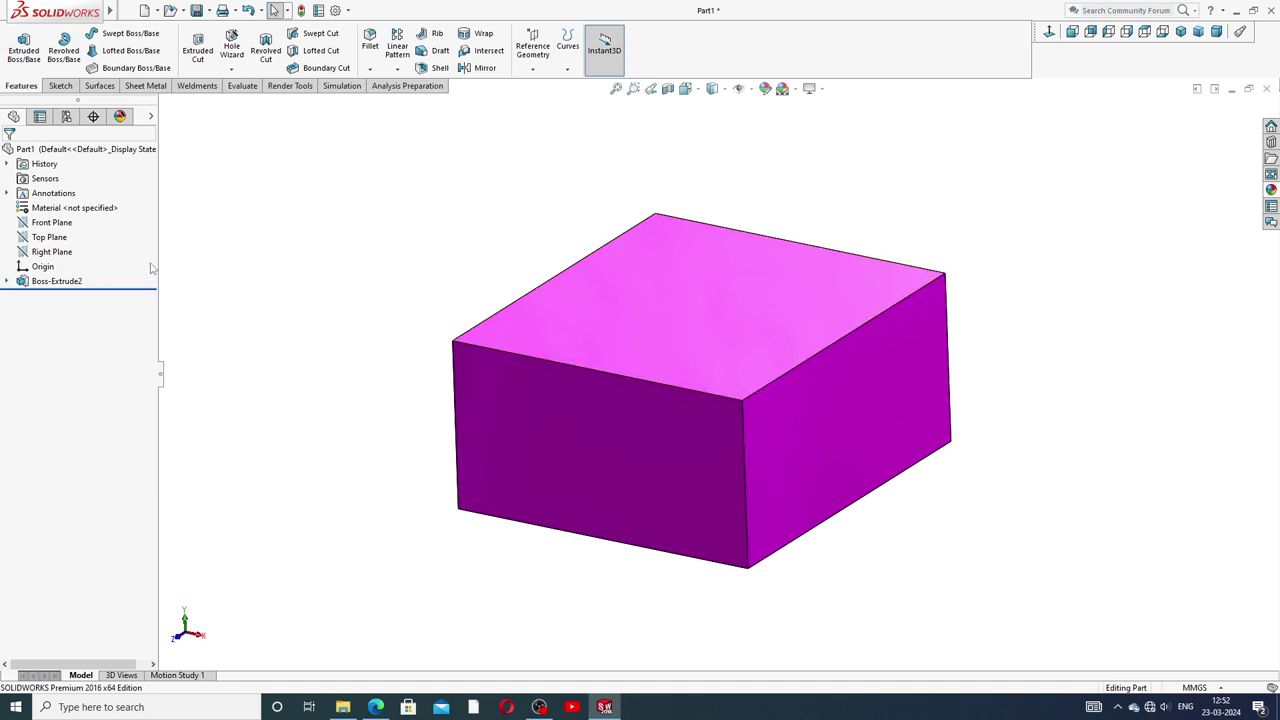
{"action": "scroll", "coordinate": [705, 302], "scroll_direction": "up", "scroll_amount": 2}
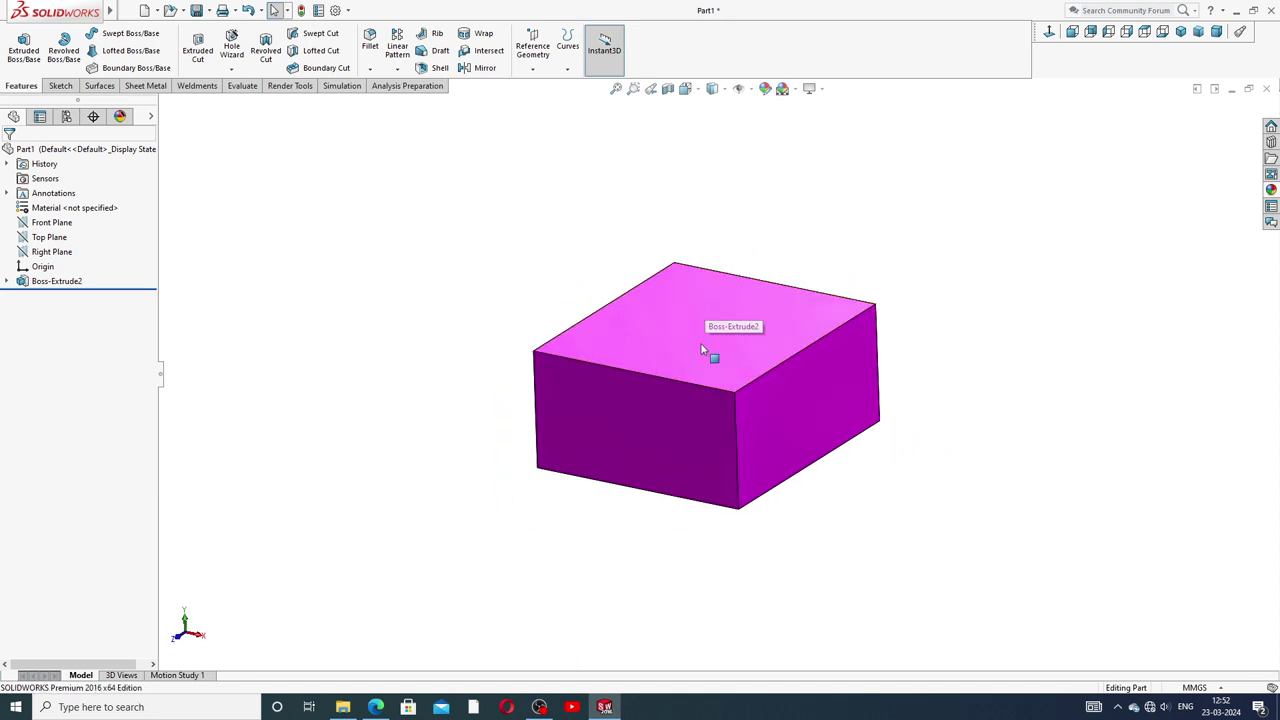
{"action": "scroll", "coordinate": [708, 352], "scroll_direction": "down", "scroll_amount": 1}
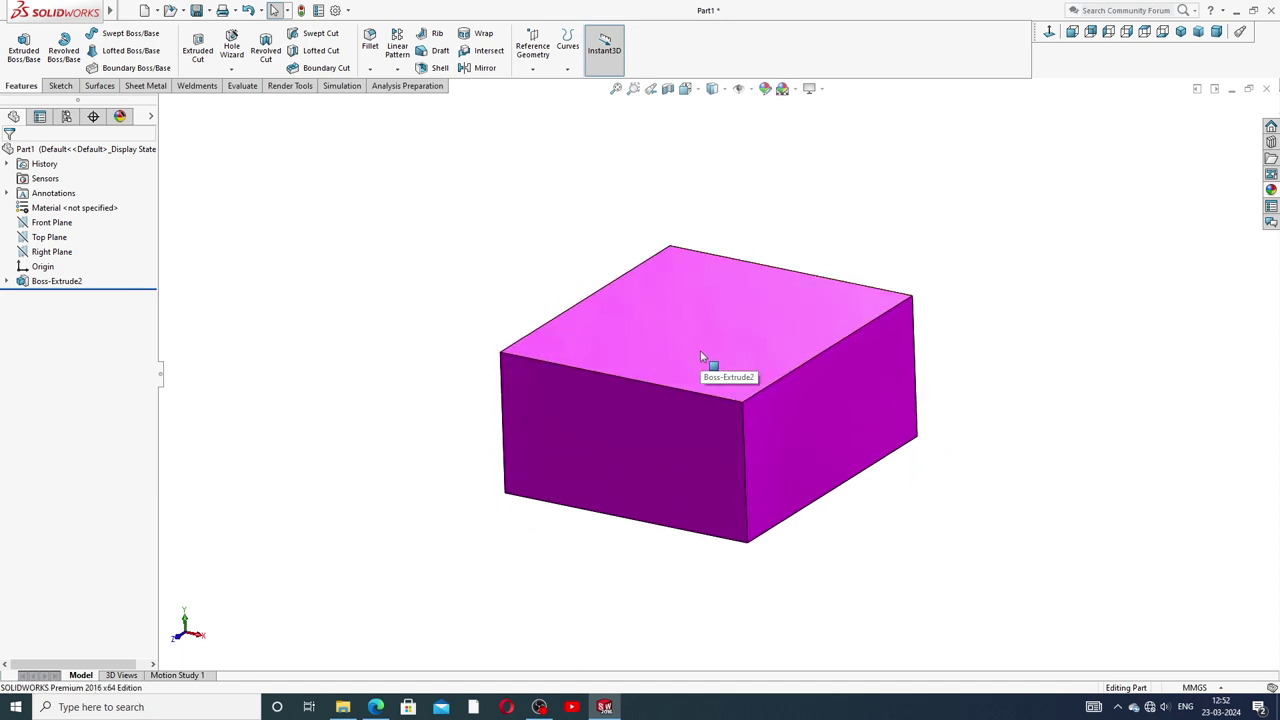
- Recolour the whole box blue (RGB 0, 0, 255)
{"action": "left_click", "coordinate": [766, 89]}
{"action": "left_click", "coordinate": [90, 430]}
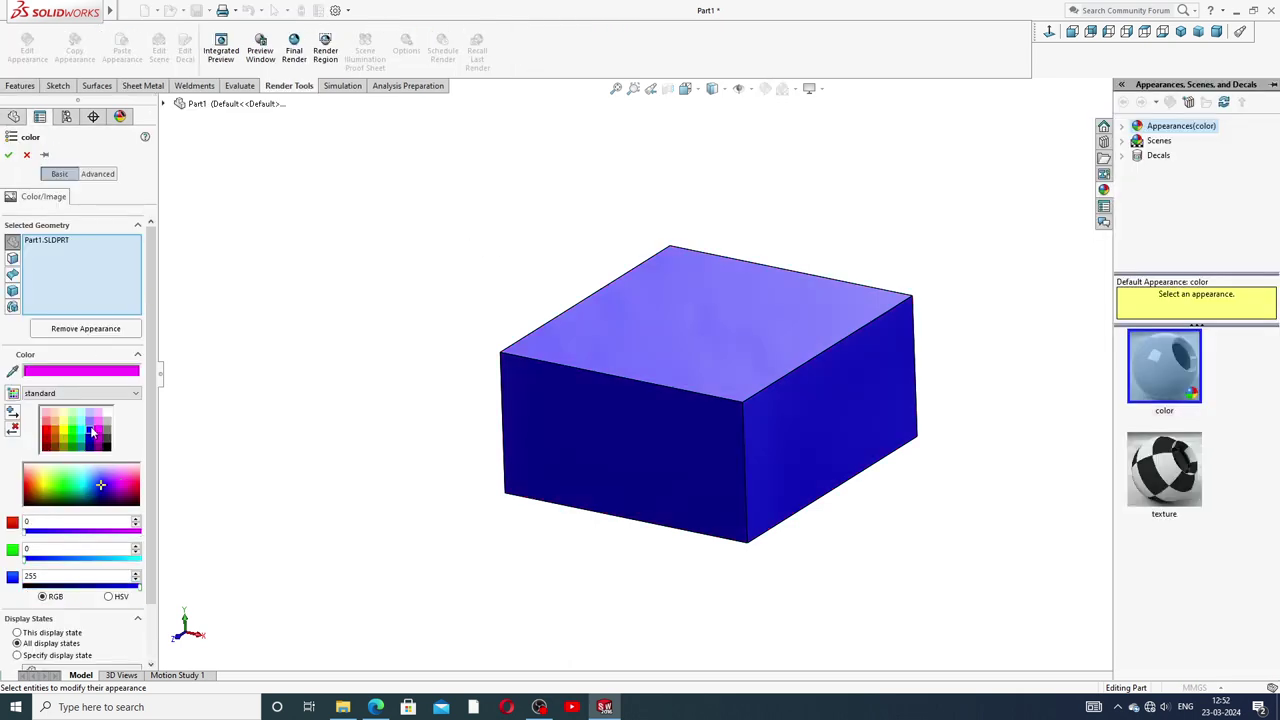
{"action": "left_click", "coordinate": [8, 155]}
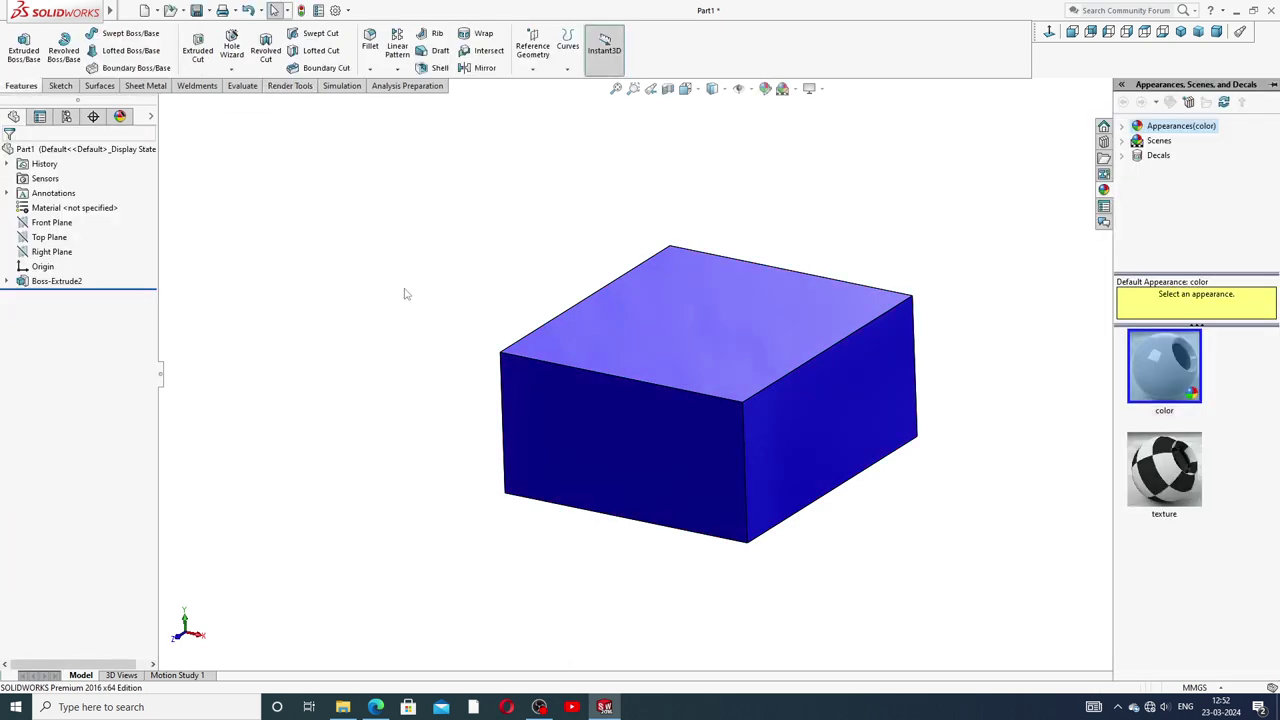
{"action": "scroll", "coordinate": [690, 427], "scroll_direction": "down", "scroll_amount": 1}
{"action": "scroll", "coordinate": [689, 420], "scroll_direction": "down", "scroll_amount": 1}
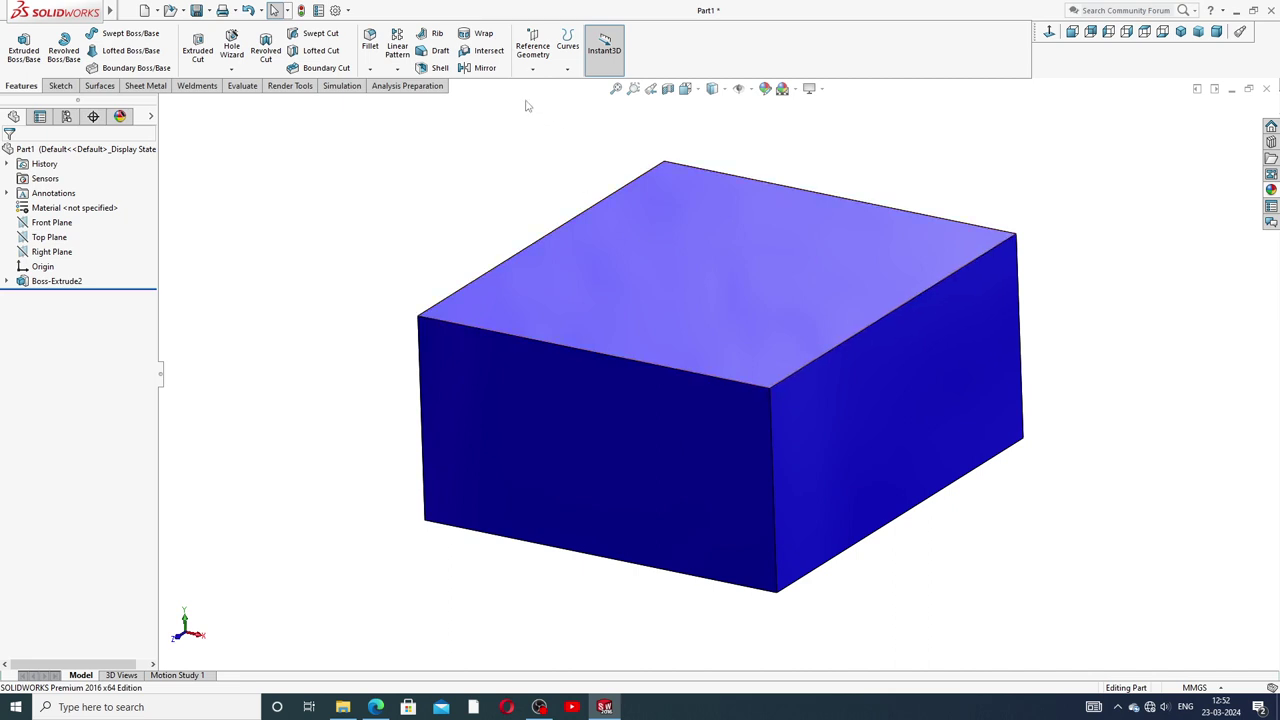
- Shell the box with 5 mm walls, removing the top face
{"action": "left_click", "coordinate": [447, 67]}
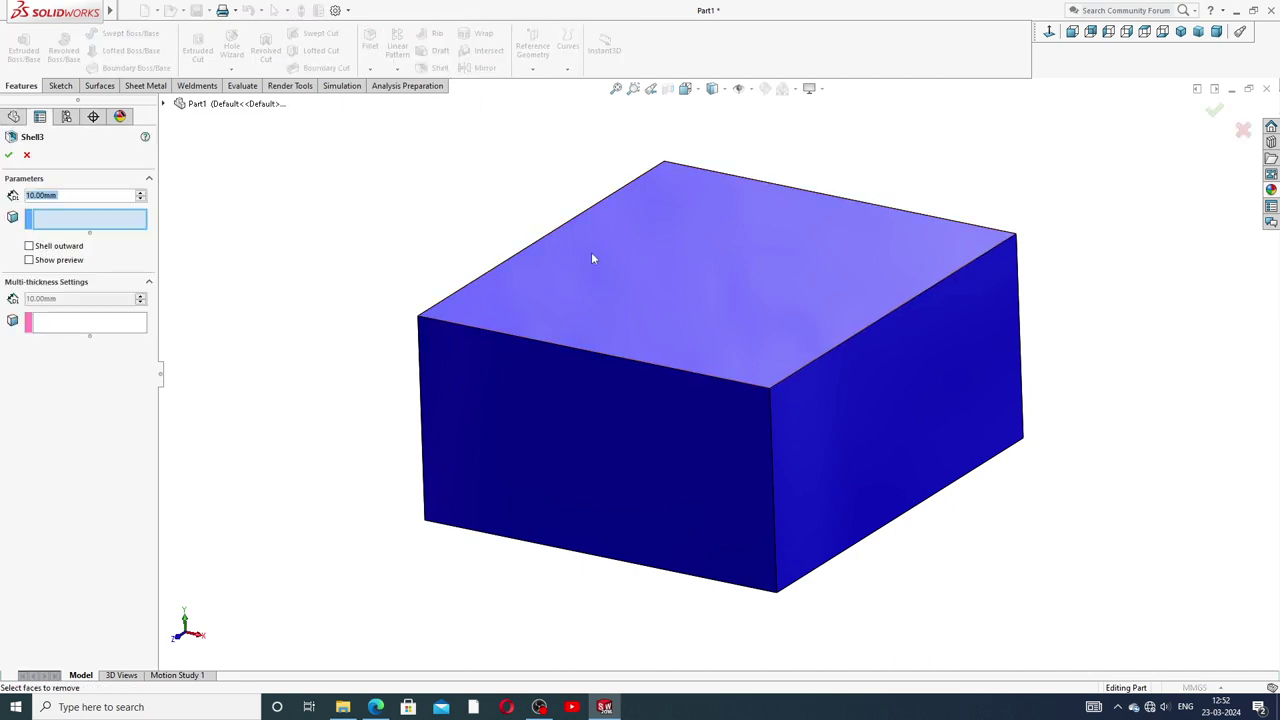
{"action": "left_click", "coordinate": [692, 288]}
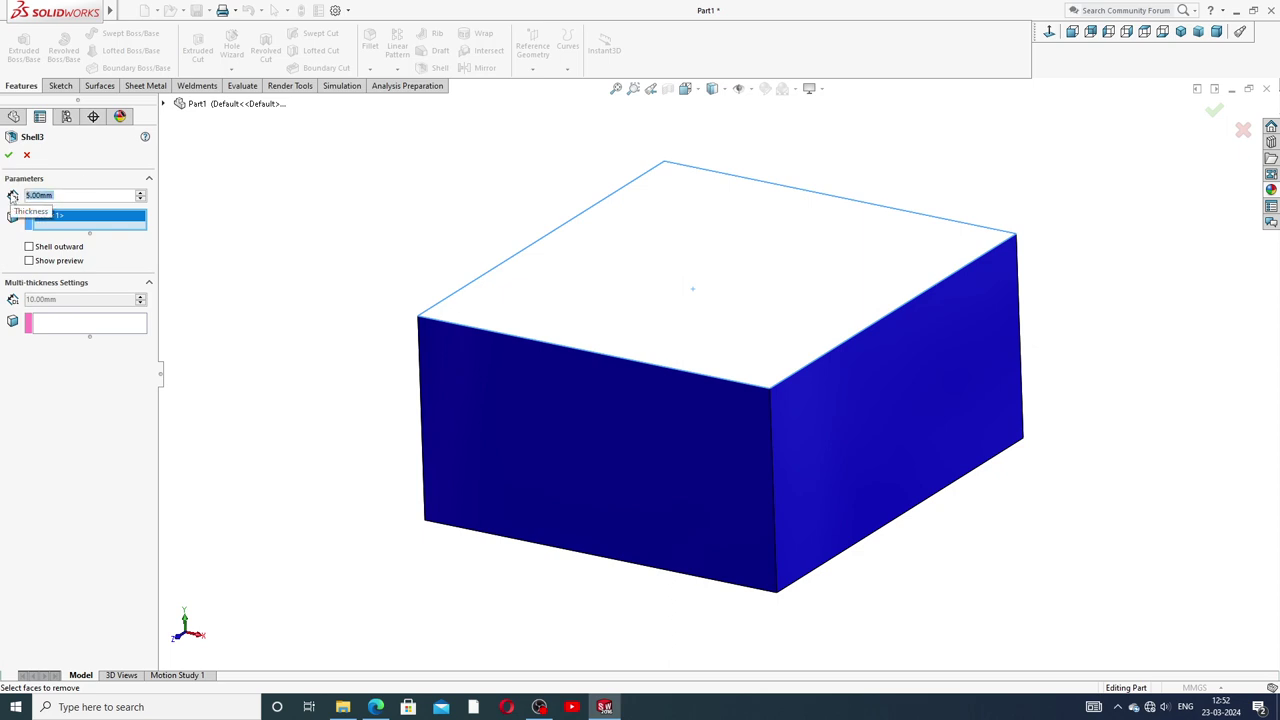
{"action": "left_click", "coordinate": [8, 155]}
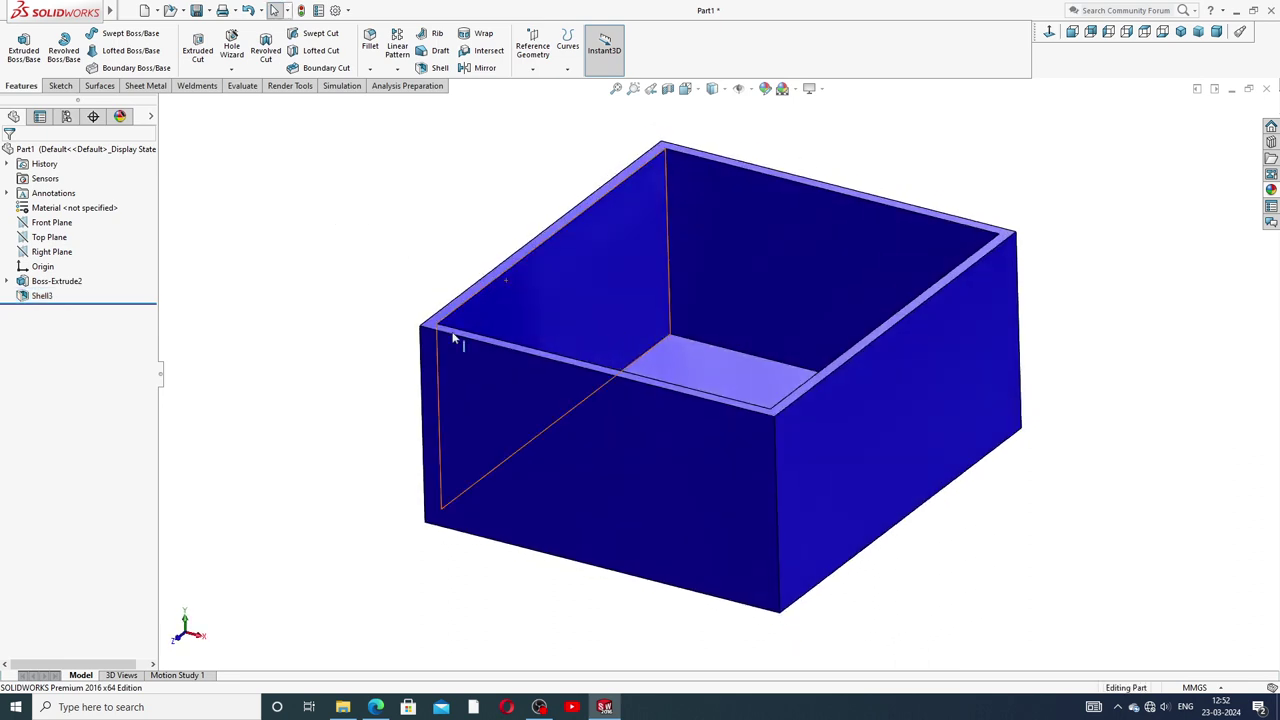
{"action": "left_click", "coordinate": [44, 299]}
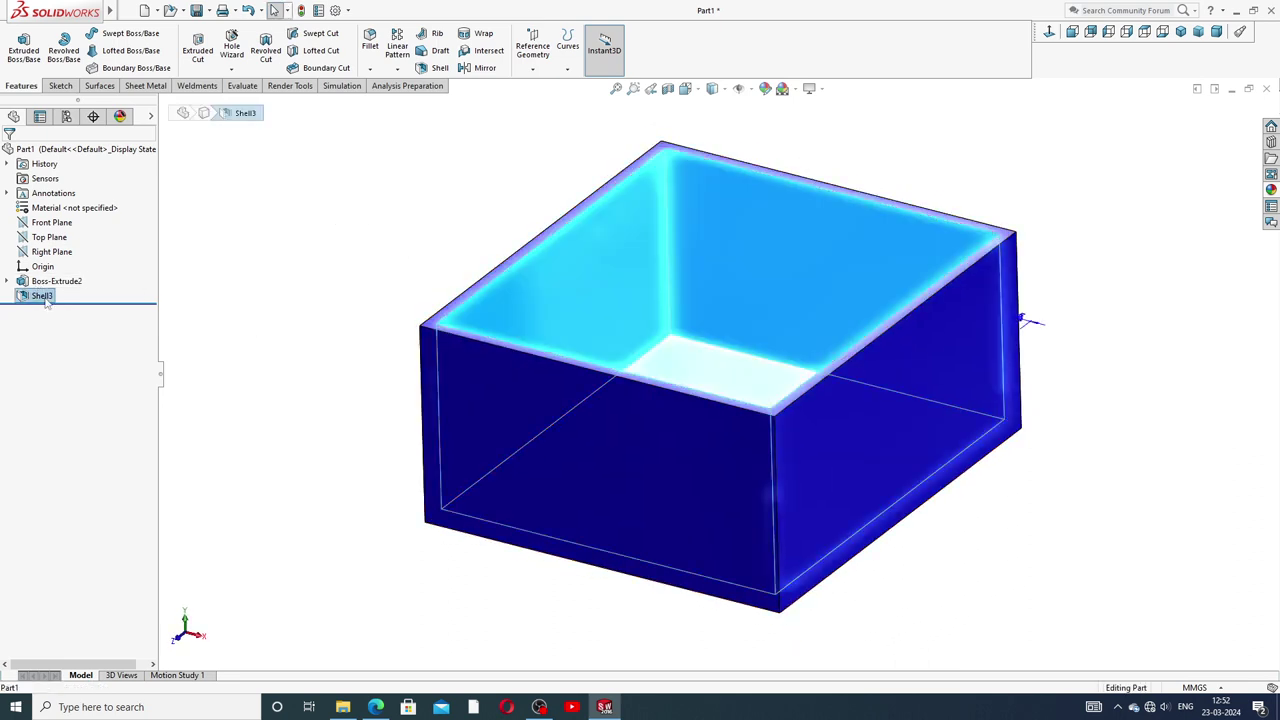
- Edit Shell3 to make the wall thickness 4 mm
{"action": "left_click", "coordinate": [276, 288]}
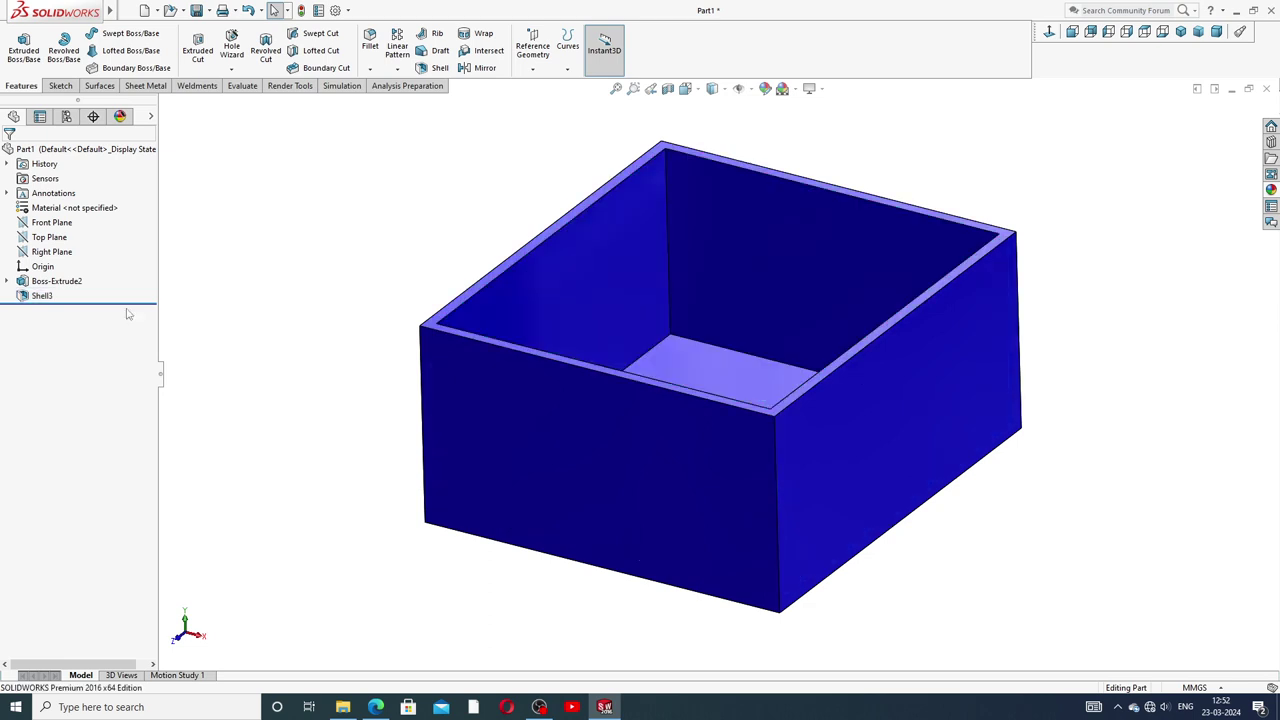
{"action": "left_click", "coordinate": [41, 298]}
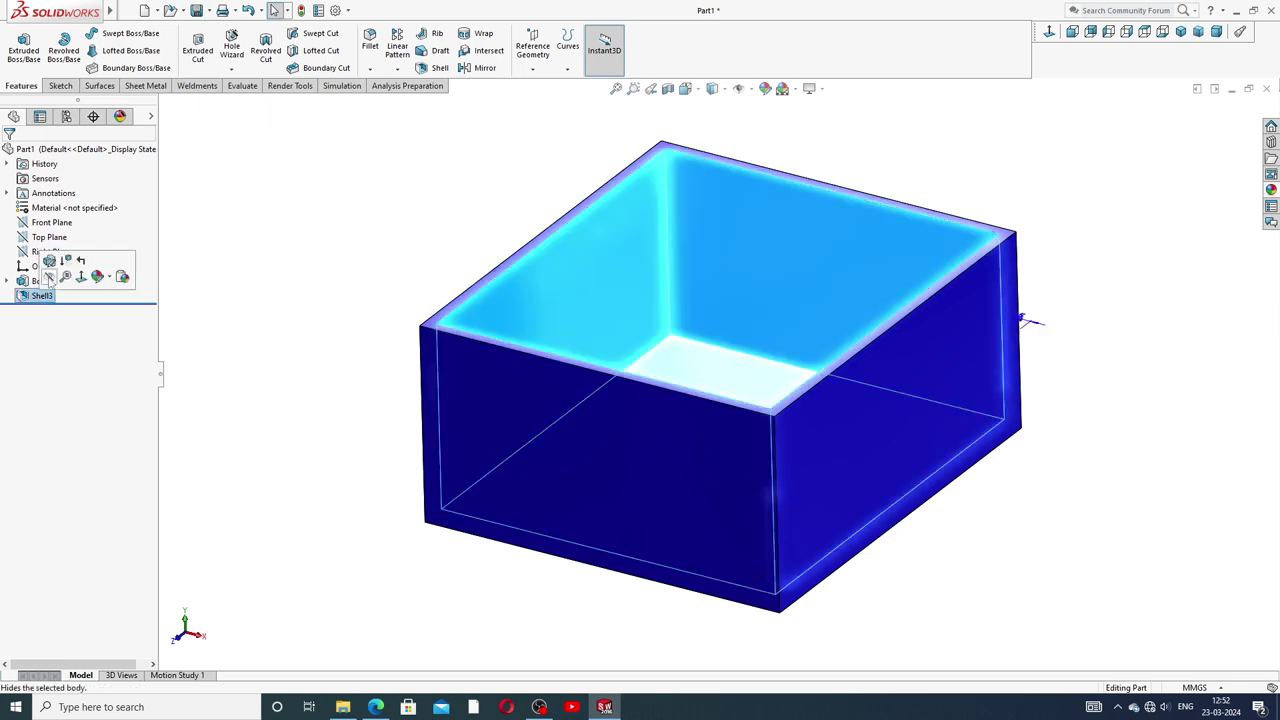
{"action": "left_click", "coordinate": [200, 288]}
{"action": "left_click", "coordinate": [44, 300]}
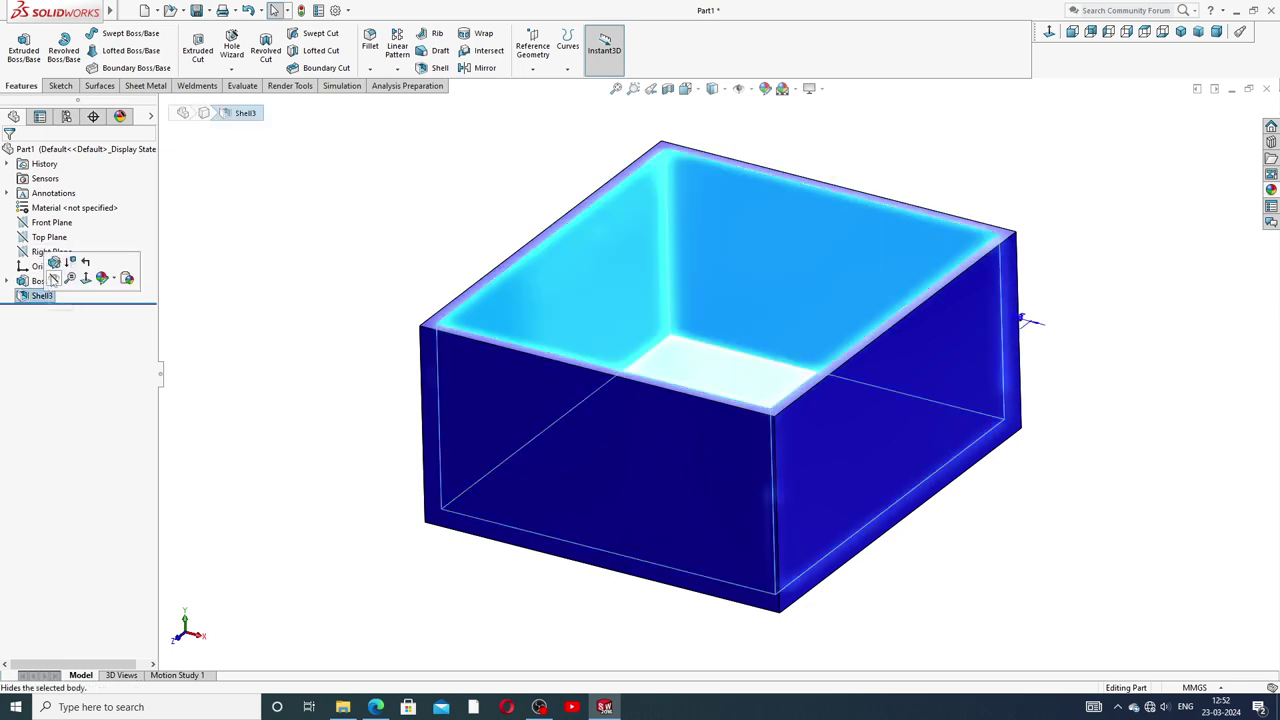
{"action": "left_click", "coordinate": [54, 270]}
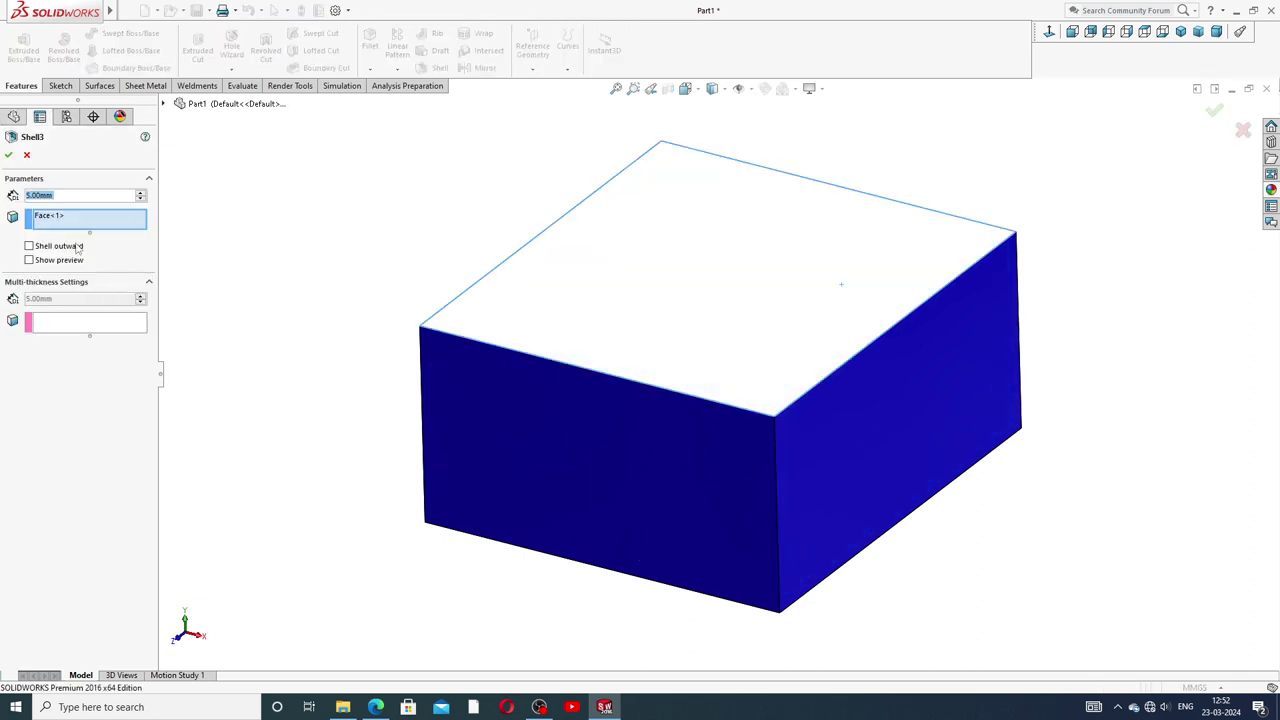
{"action": "type", "text": "4"}
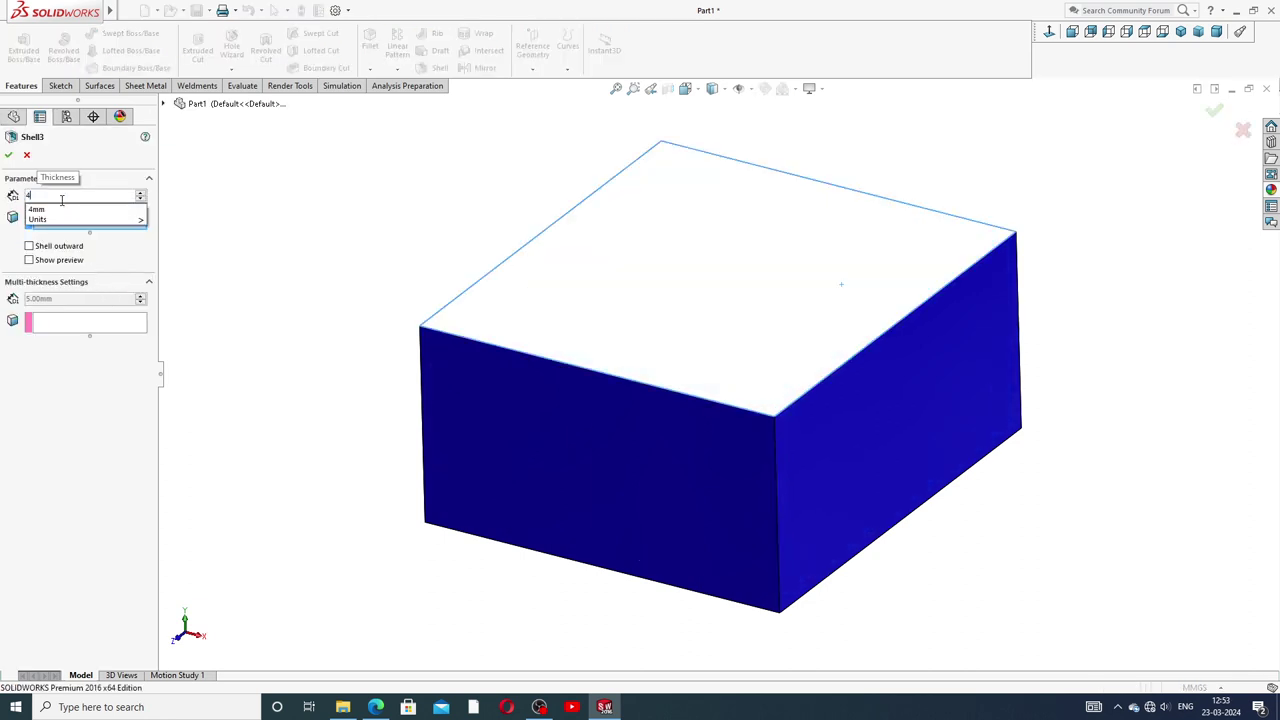
{"action": "key", "text": "Return"}
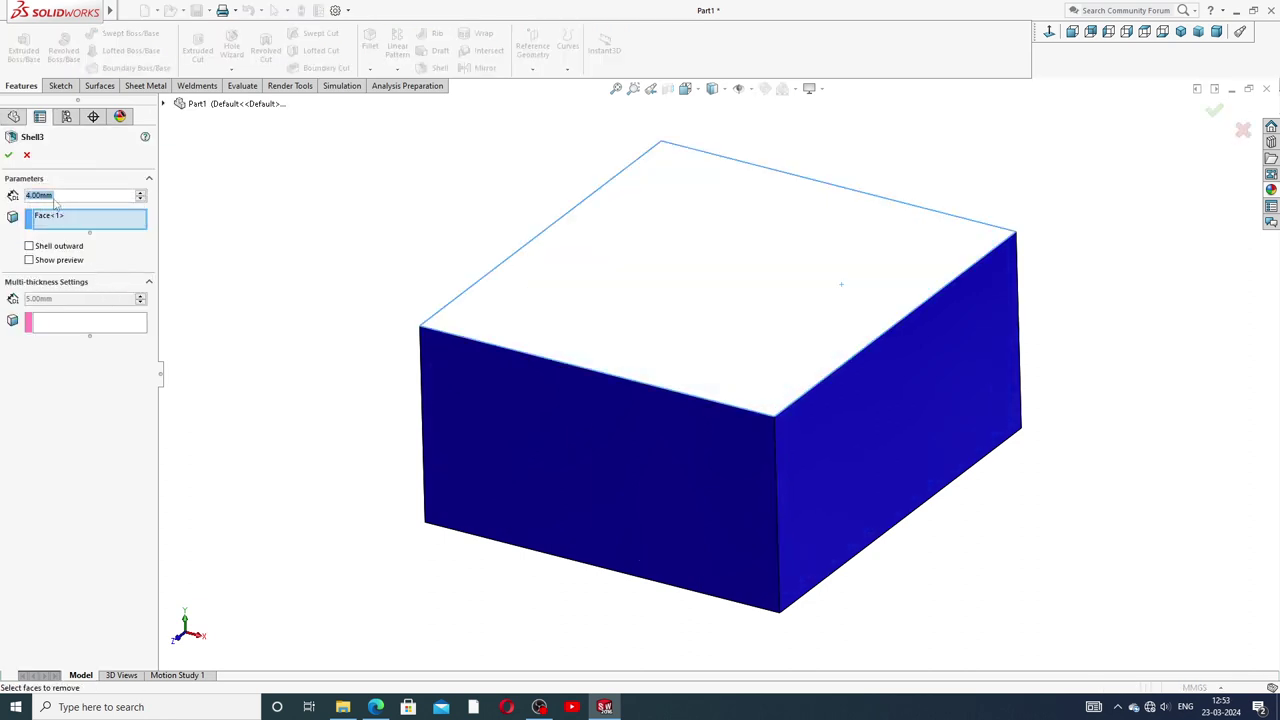
{"action": "left_click", "coordinate": [8, 155]}
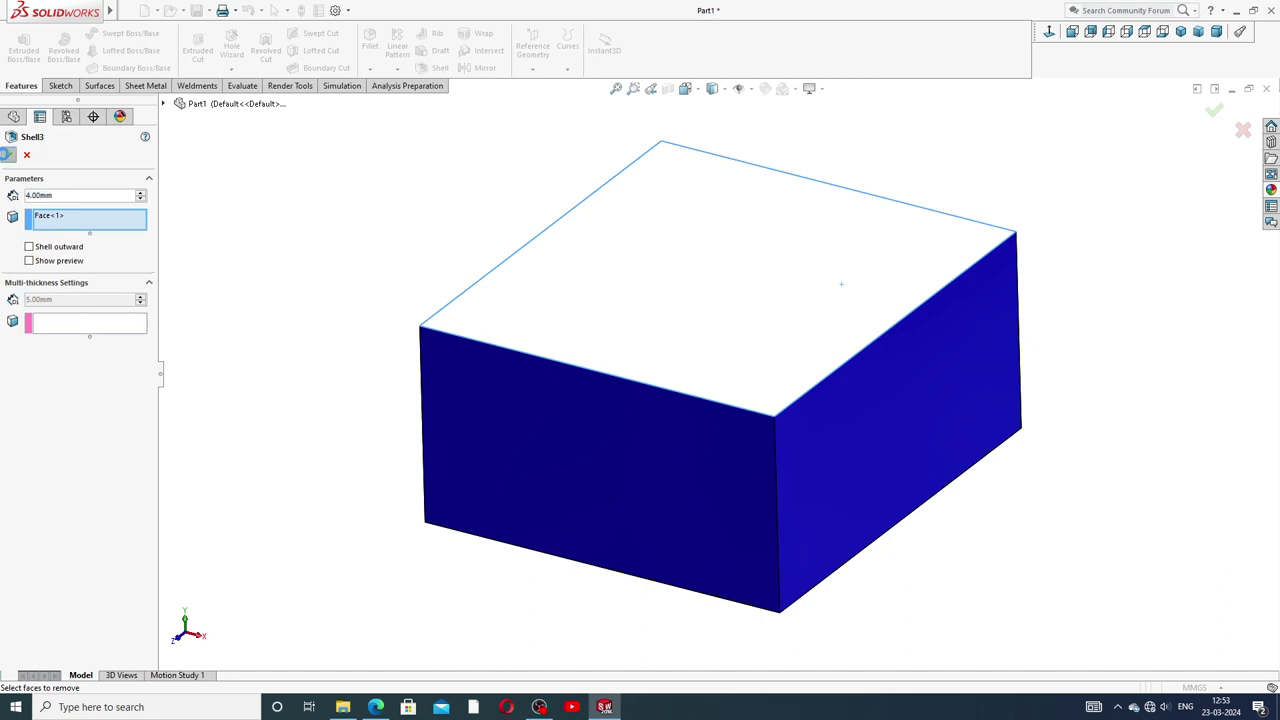
- Orbit to view inside the shelled box and start a Dome feature from Insert > Features
{"action": "scroll", "coordinate": [650, 308], "scroll_direction": "up", "scroll_amount": 3}
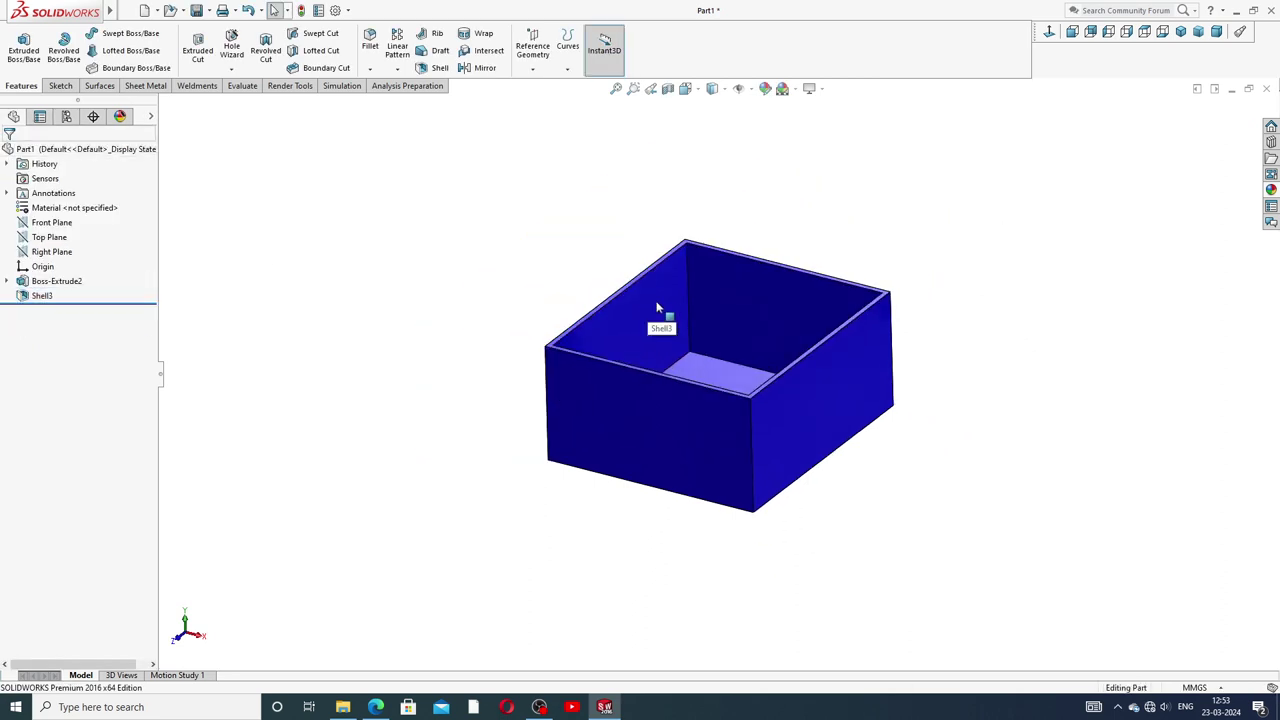
{"action": "mouse_move", "coordinate": [657, 308]}
{"action": "middle_mouse_down"}
{"action": "mouse_move", "coordinate": [728, 229]}
{"action": "mouse_move", "coordinate": [646, 263]}
{"action": "mouse_move", "coordinate": [682, 291]}
{"action": "mouse_move", "coordinate": [640, 286]}
{"action": "middle_mouse_up"}
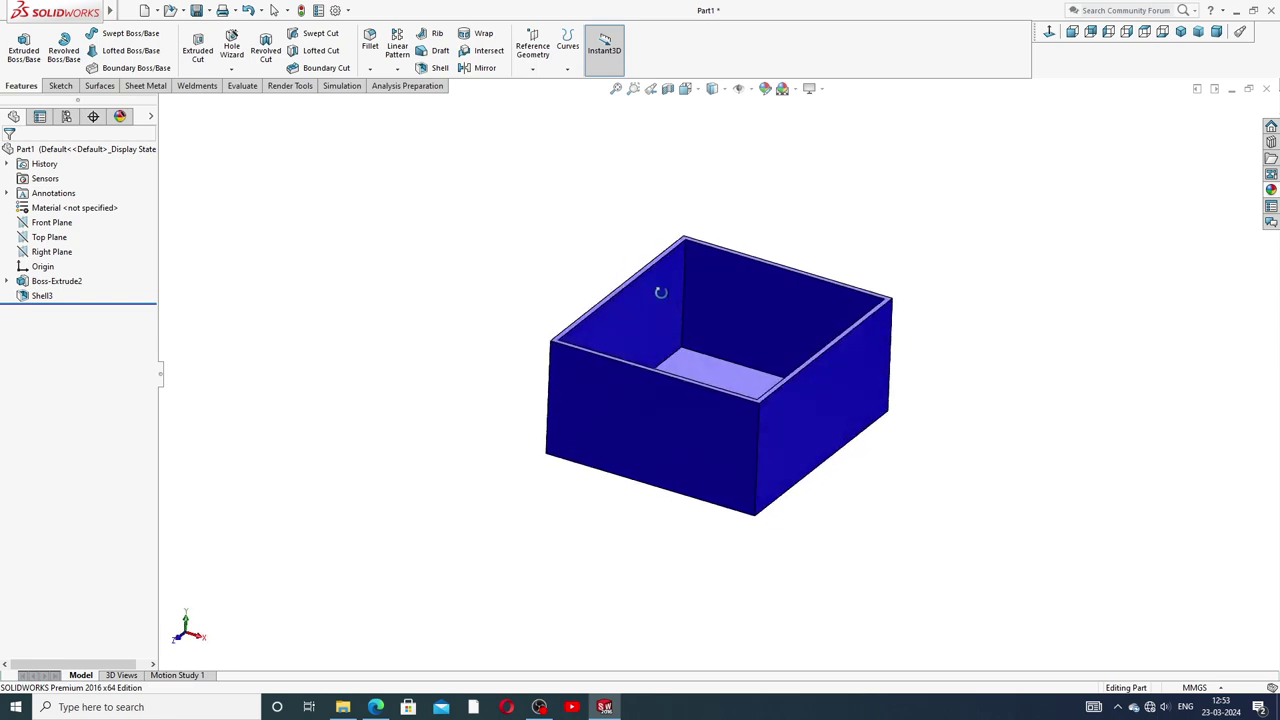
{"action": "scroll", "coordinate": [670, 420], "scroll_direction": "down", "scroll_amount": 1}
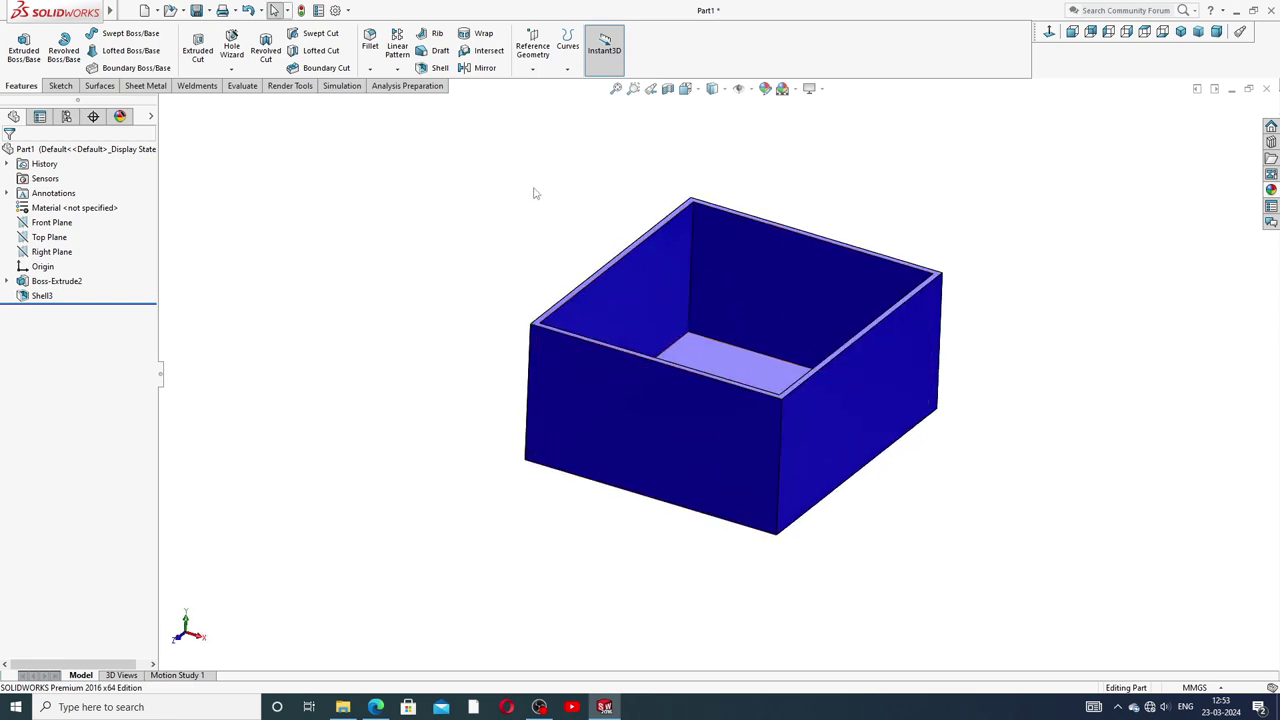
{"action": "left_click", "coordinate": [151, 10]}
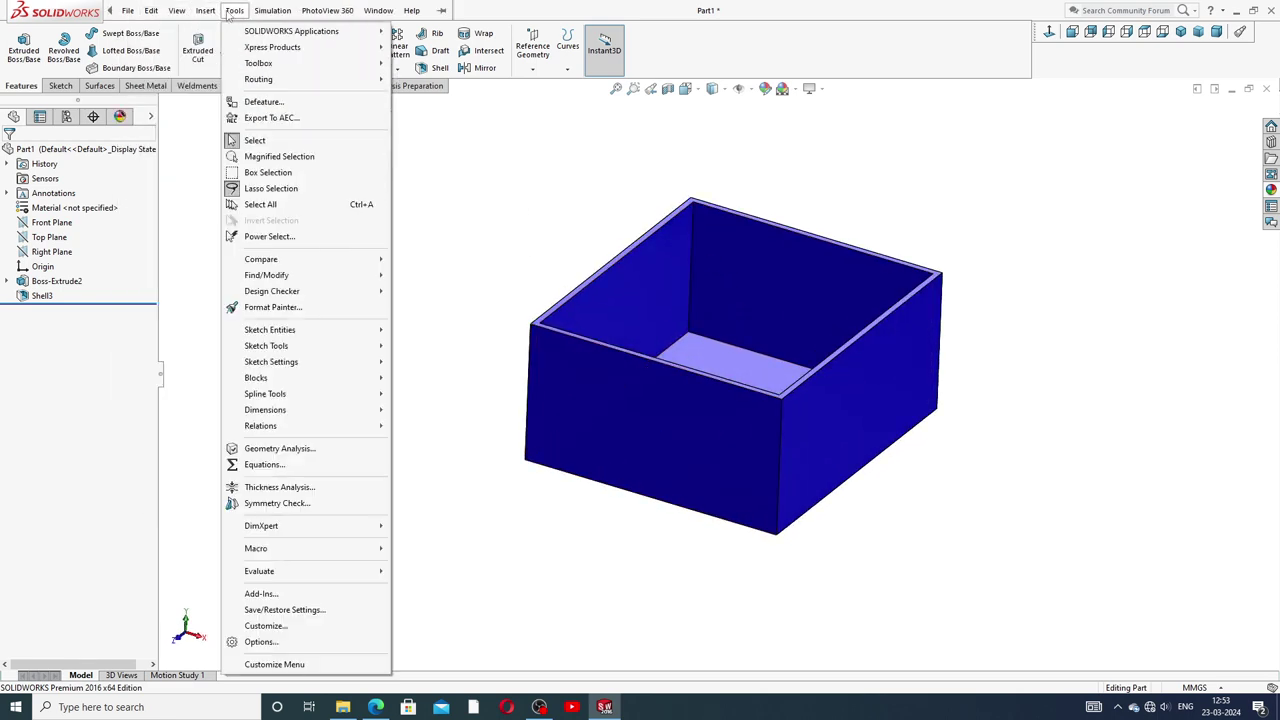
{"action": "left_click", "coordinate": [218, 10]}
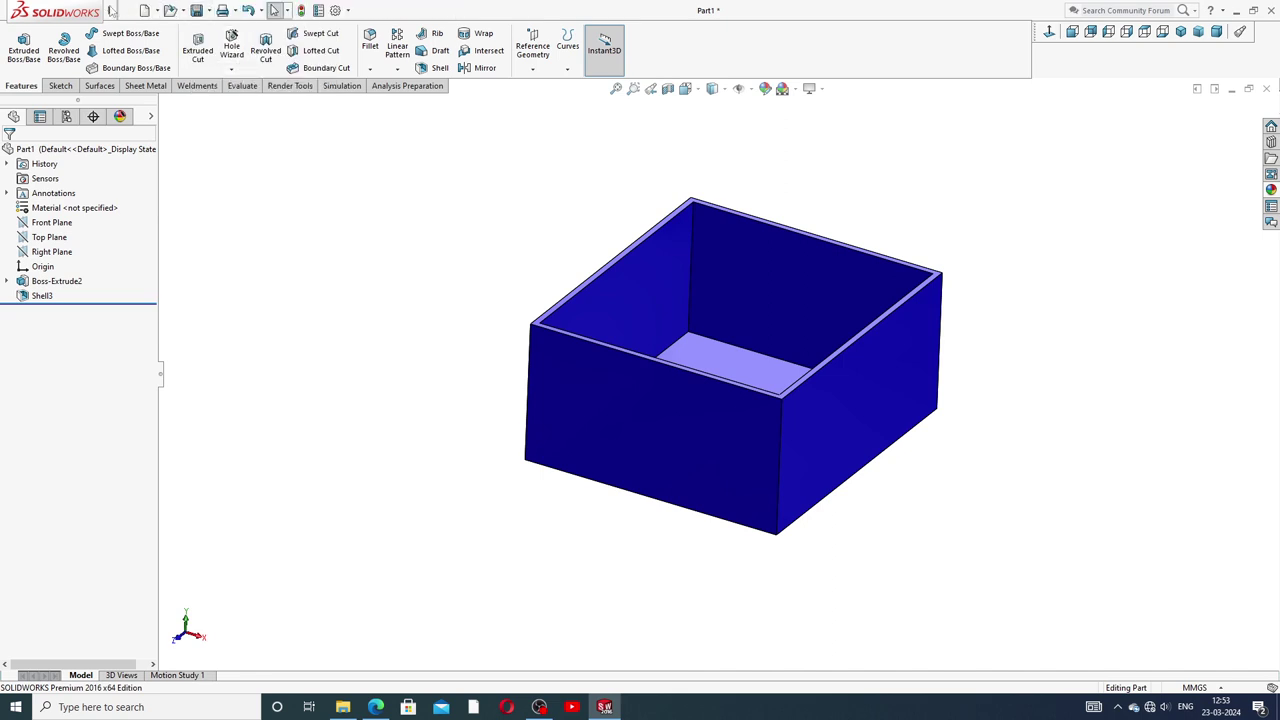
{"action": "left_click", "coordinate": [176, 10]}
{"action": "mouse_move", "coordinate": [229, 63]}
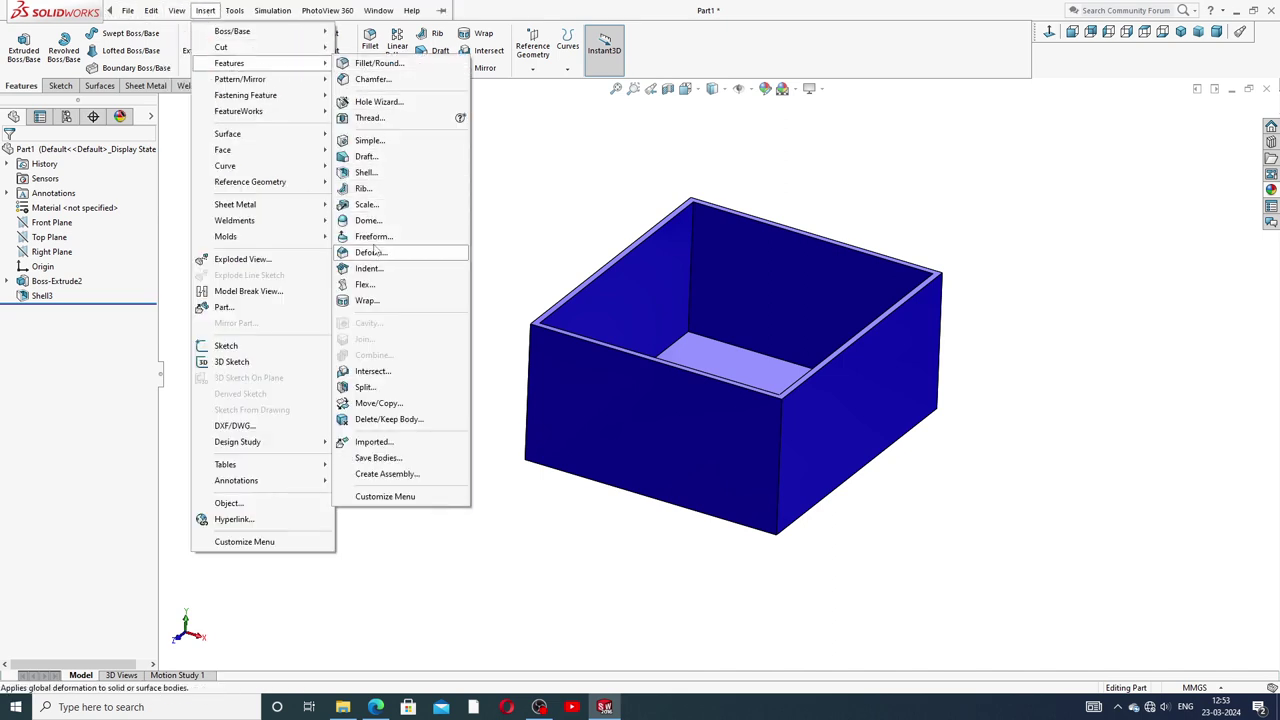
{"action": "left_click", "coordinate": [368, 220]}
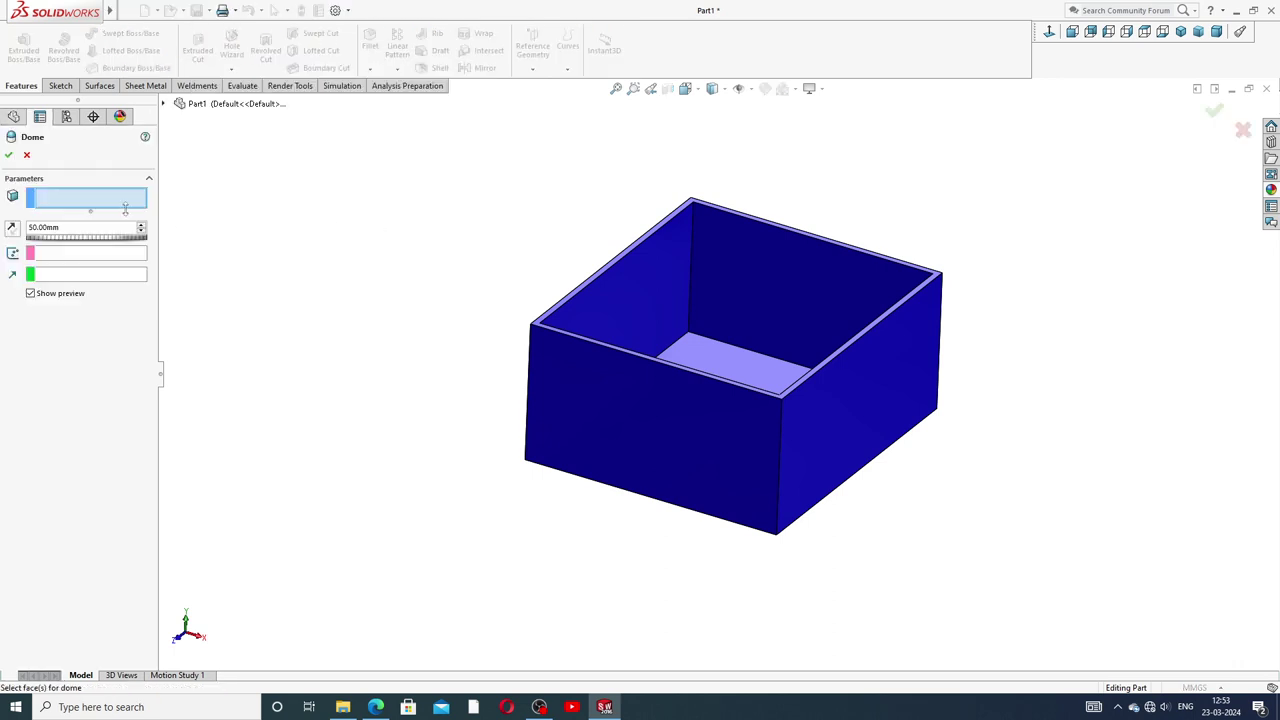
- Dome the right side face outward by 40 mm
{"action": "left_click", "coordinate": [882, 392]}
{"action": "middle_click_drag", "start_coordinate": [890, 395], "coordinate": [968, 437]}
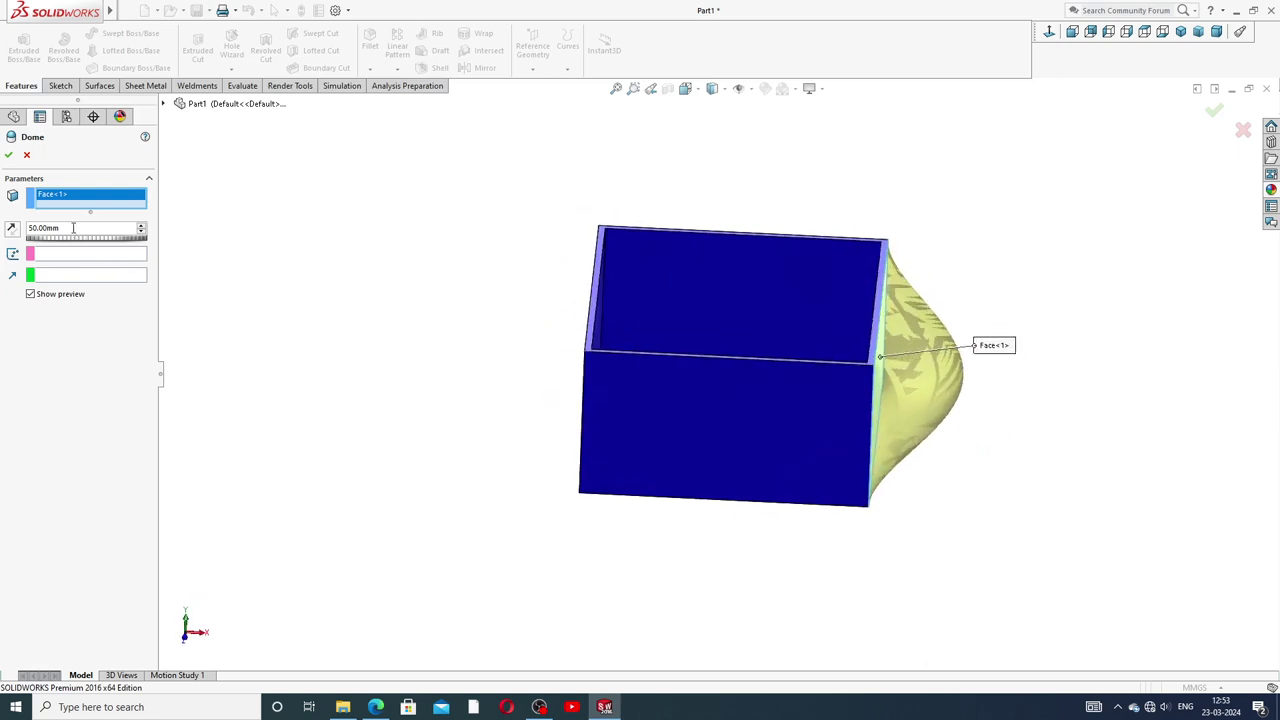
{"action": "left_click_drag", "start_coordinate": [60, 226], "coordinate": [17, 233]}
{"action": "type", "text": "40"}
{"action": "key", "text": "Return"}
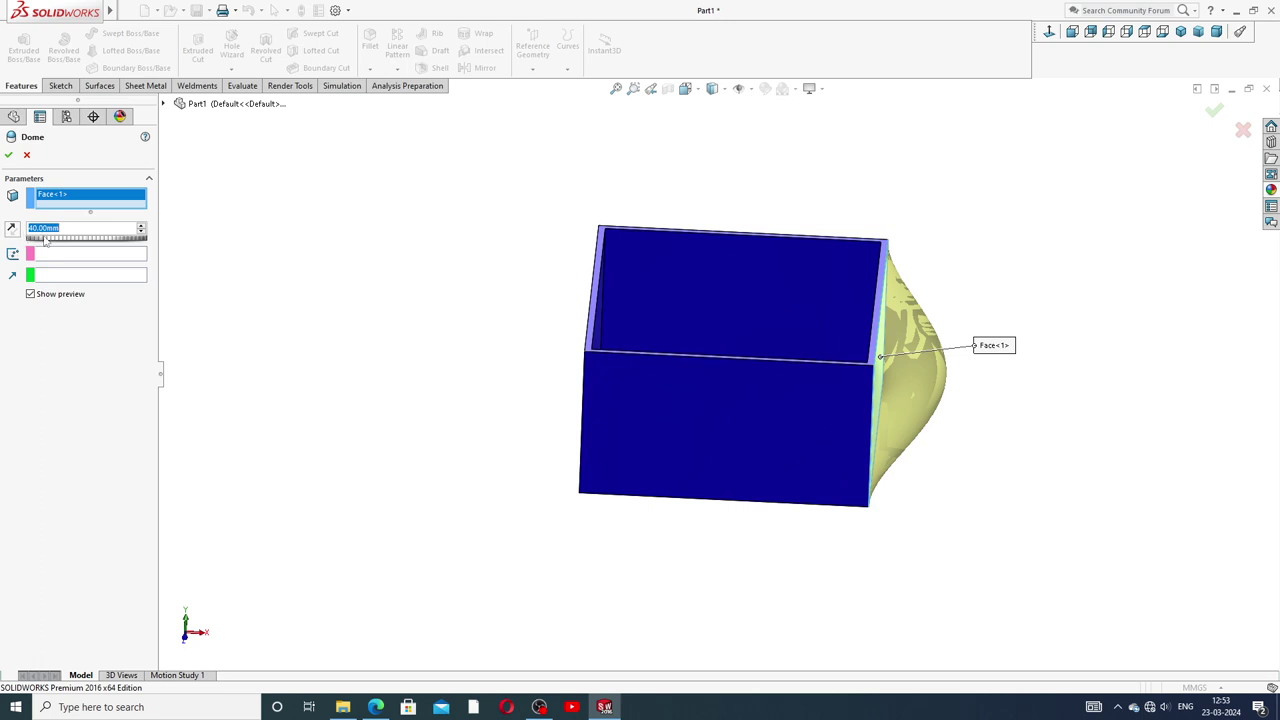
{"action": "left_click", "coordinate": [8, 155]}
{"action": "mouse_move", "coordinate": [943, 313]}
{"action": "middle_mouse_down"}
{"action": "mouse_move", "coordinate": [863, 251]}
{"action": "mouse_move", "coordinate": [960, 283]}
{"action": "mouse_move", "coordinate": [909, 263]}
{"action": "mouse_move", "coordinate": [937, 306]}
{"action": "mouse_move", "coordinate": [980, 283]}
{"action": "mouse_move", "coordinate": [938, 275]}
{"action": "mouse_move", "coordinate": [920, 349]}
{"action": "middle_mouse_up"}
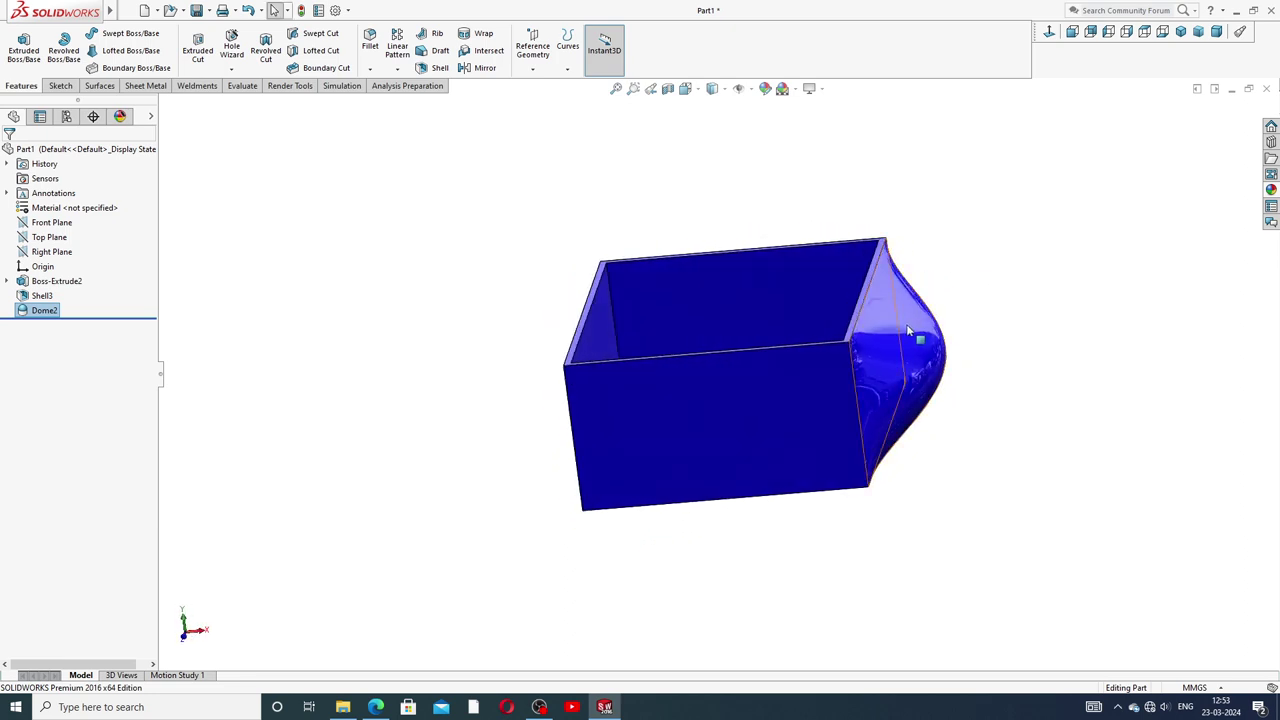
- Turn the box to face its front and bring up the Insert > Features list
{"action": "mouse_move", "coordinate": [700, 417]}
{"action": "middle_mouse_down"}
{"action": "mouse_move", "coordinate": [728, 302]}
{"action": "mouse_move", "coordinate": [711, 380]}
{"action": "mouse_move", "coordinate": [729, 383]}
{"action": "middle_mouse_up"}
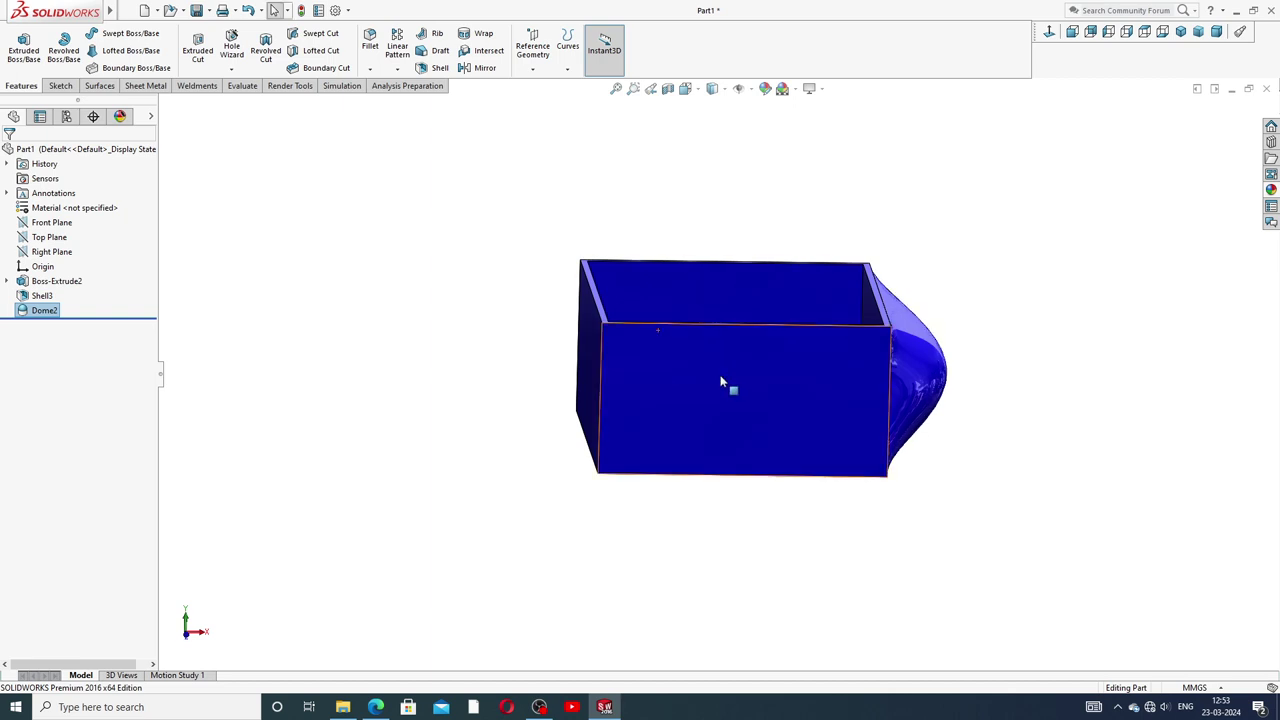
{"action": "left_click", "coordinate": [205, 10]}
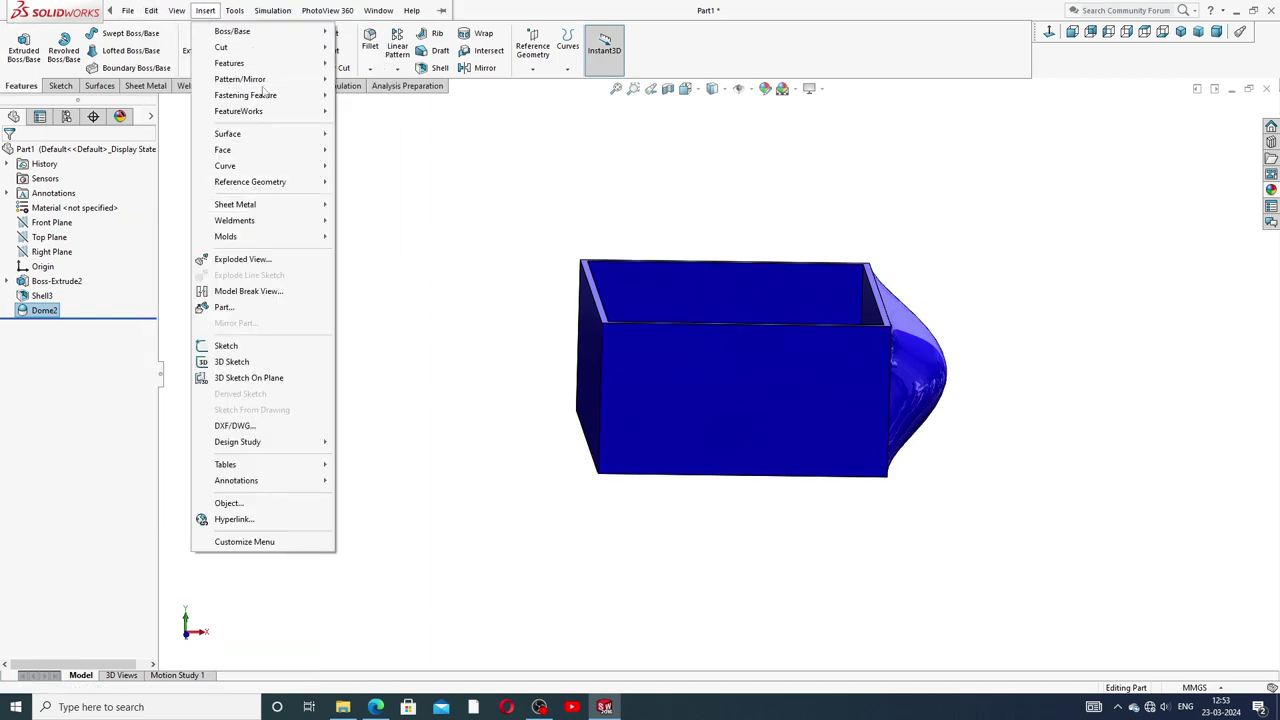
{"action": "mouse_move", "coordinate": [229, 63]}
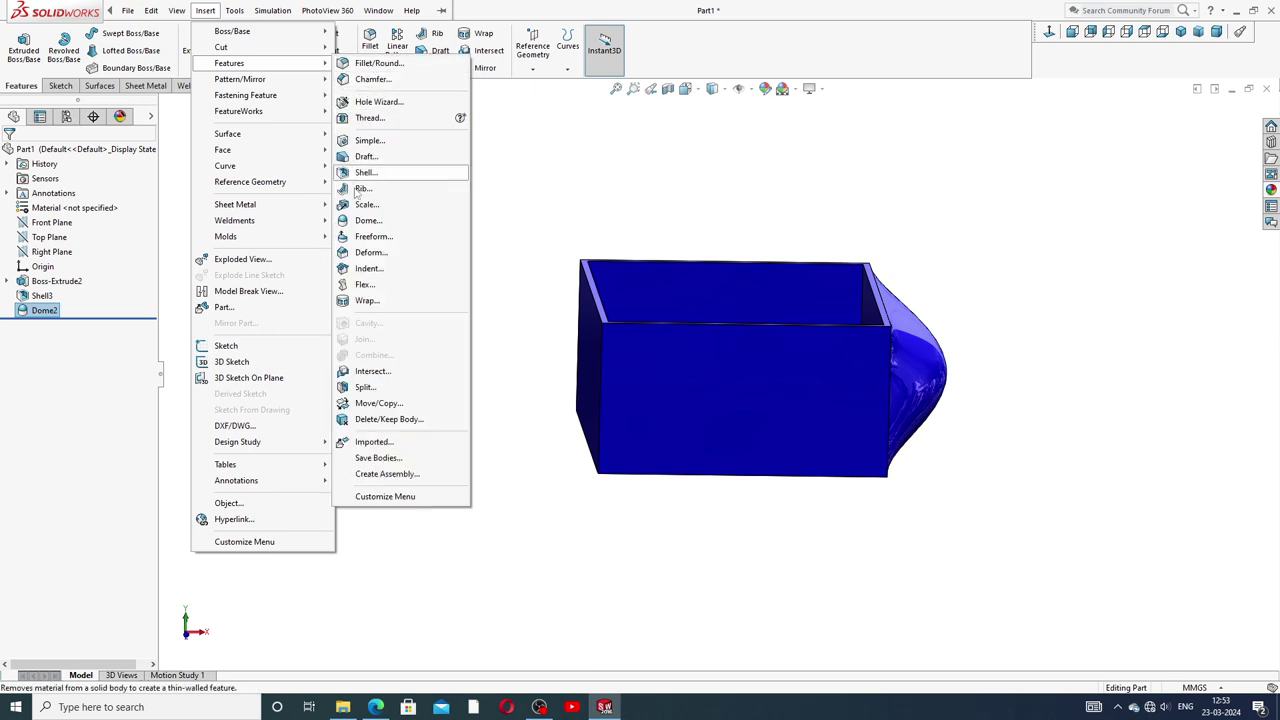
- Start a Freeform feature on the box's front face
{"action": "left_click", "coordinate": [367, 237]}
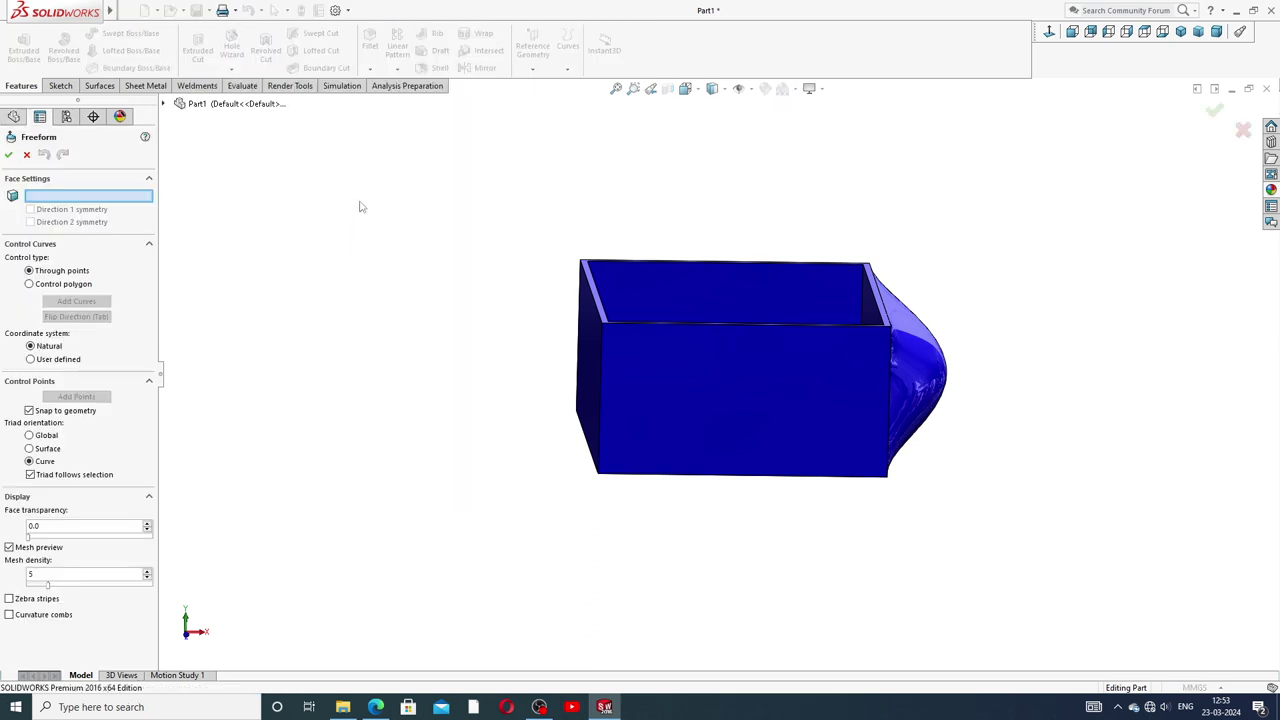
{"action": "left_click", "coordinate": [714, 402]}
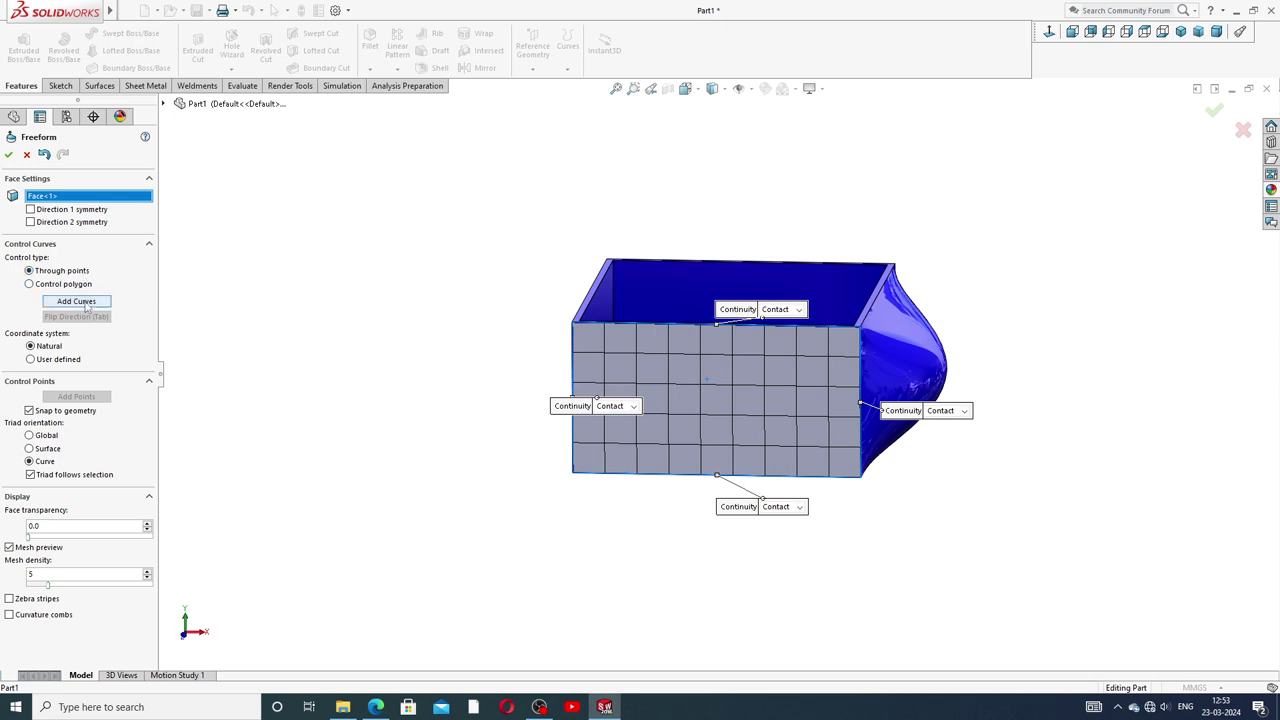
- Place two vertical control curves across the front face's Freeform mesh
{"action": "left_click", "coordinate": [87, 303]}
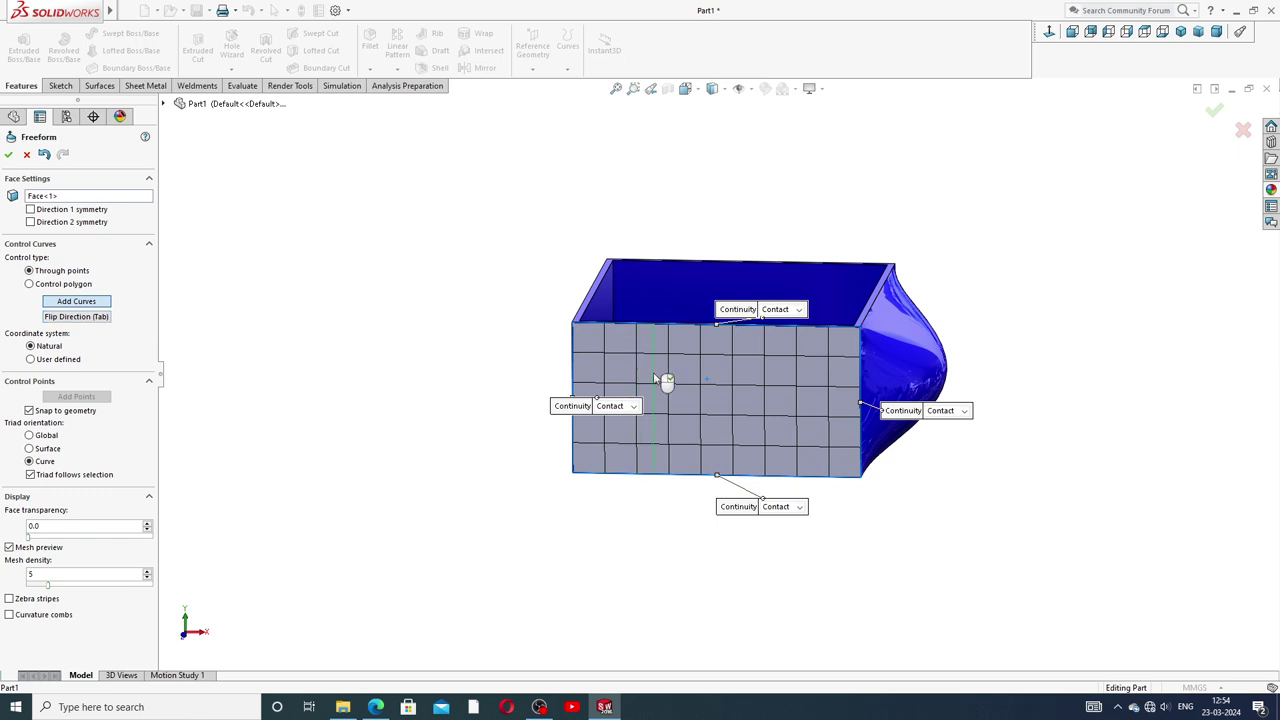
{"action": "scroll", "coordinate": [680, 409], "scroll_direction": "down", "scroll_amount": 1}
{"action": "scroll", "coordinate": [680, 409], "scroll_direction": "down", "scroll_amount": 2}
{"action": "scroll", "coordinate": [615, 357], "scroll_direction": "down", "scroll_amount": 1}
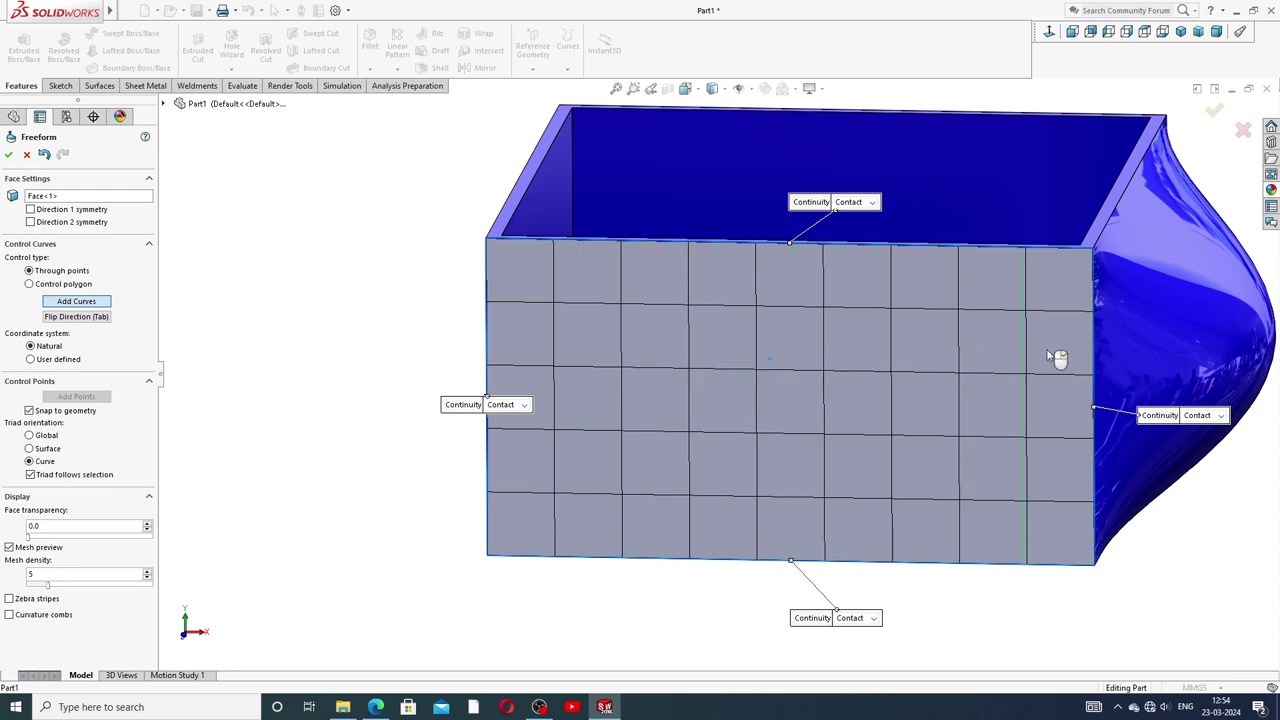
{"action": "left_click", "coordinate": [85, 317]}
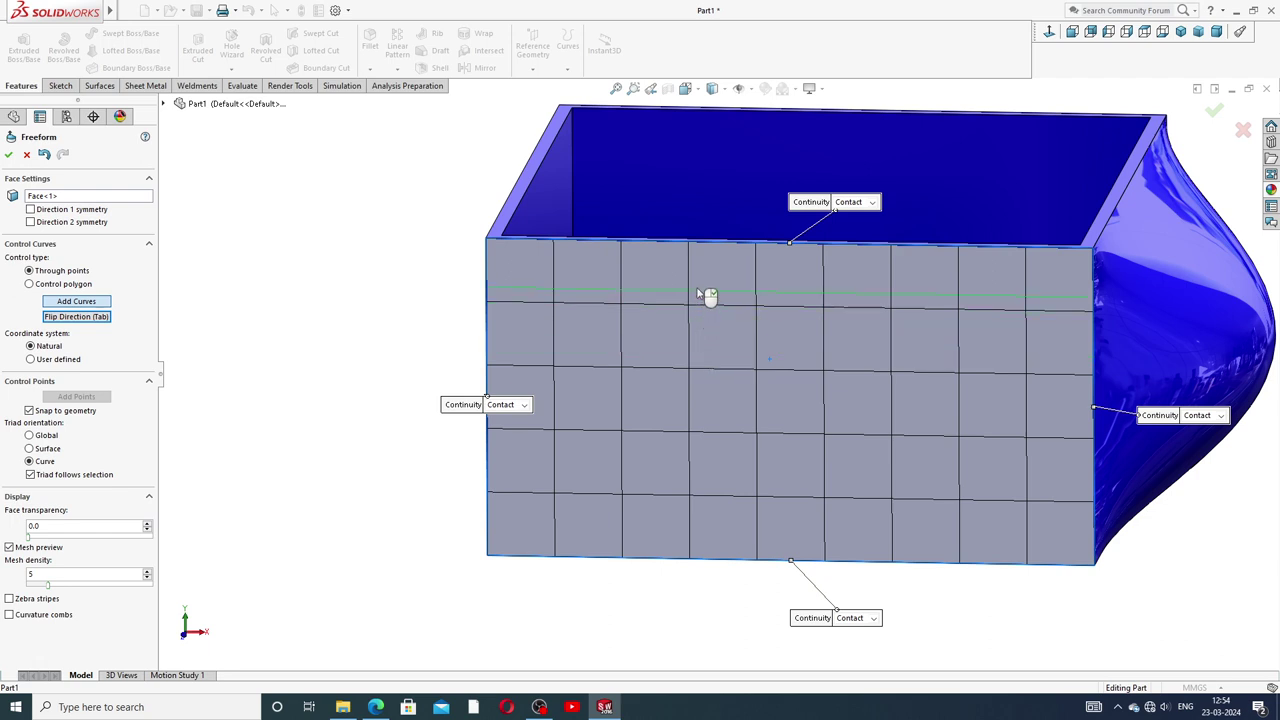
{"action": "left_click", "coordinate": [76, 316]}
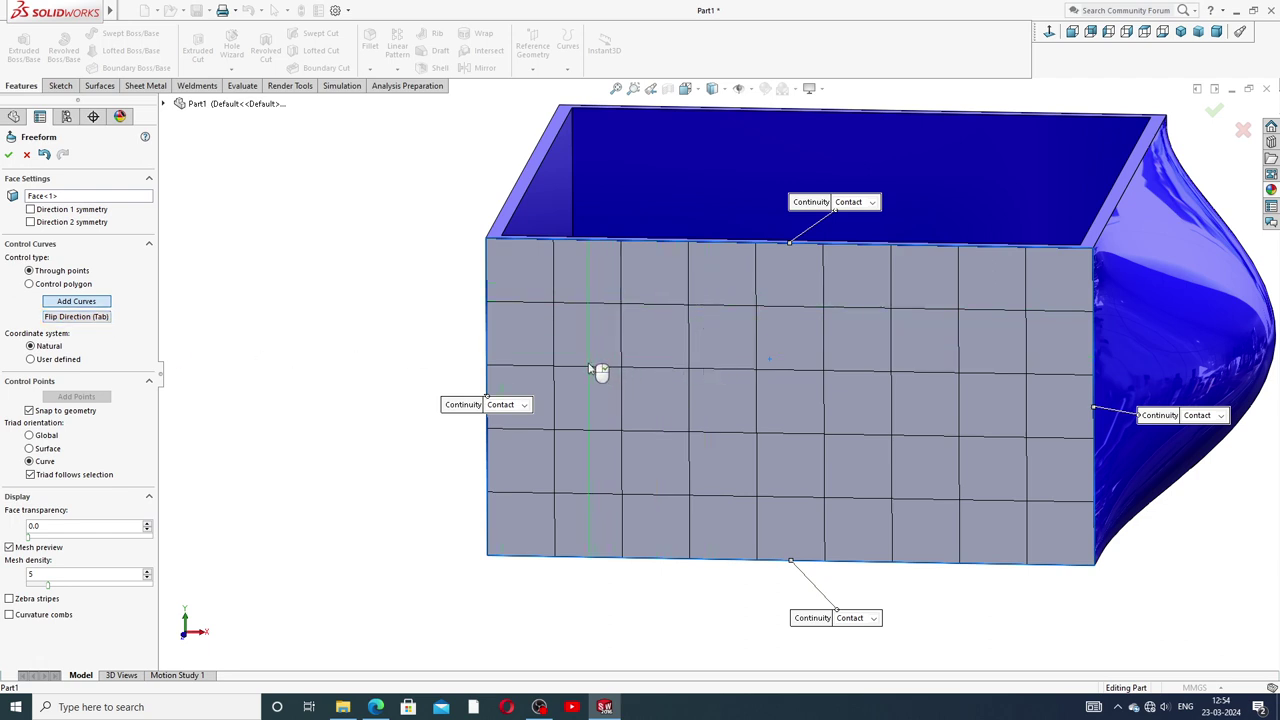
{"action": "left_click", "coordinate": [668, 376]}
{"action": "left_click", "coordinate": [863, 393]}
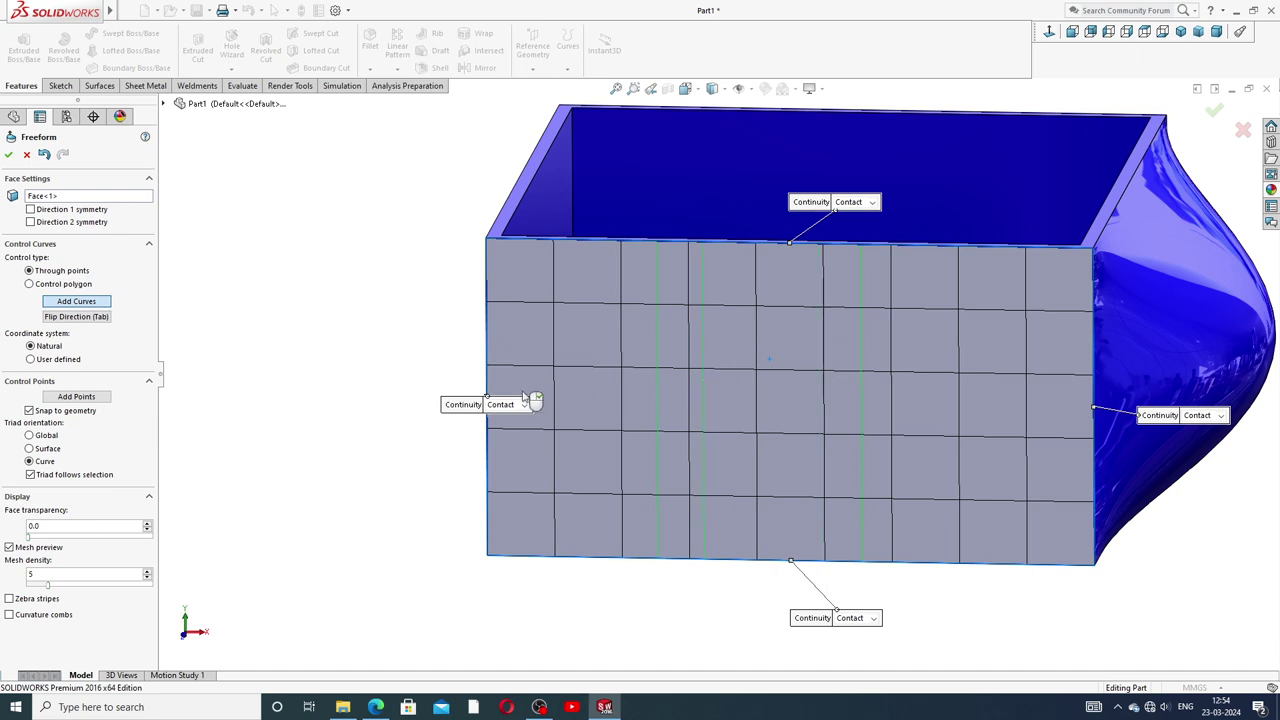
{"action": "left_click", "coordinate": [93, 304]}
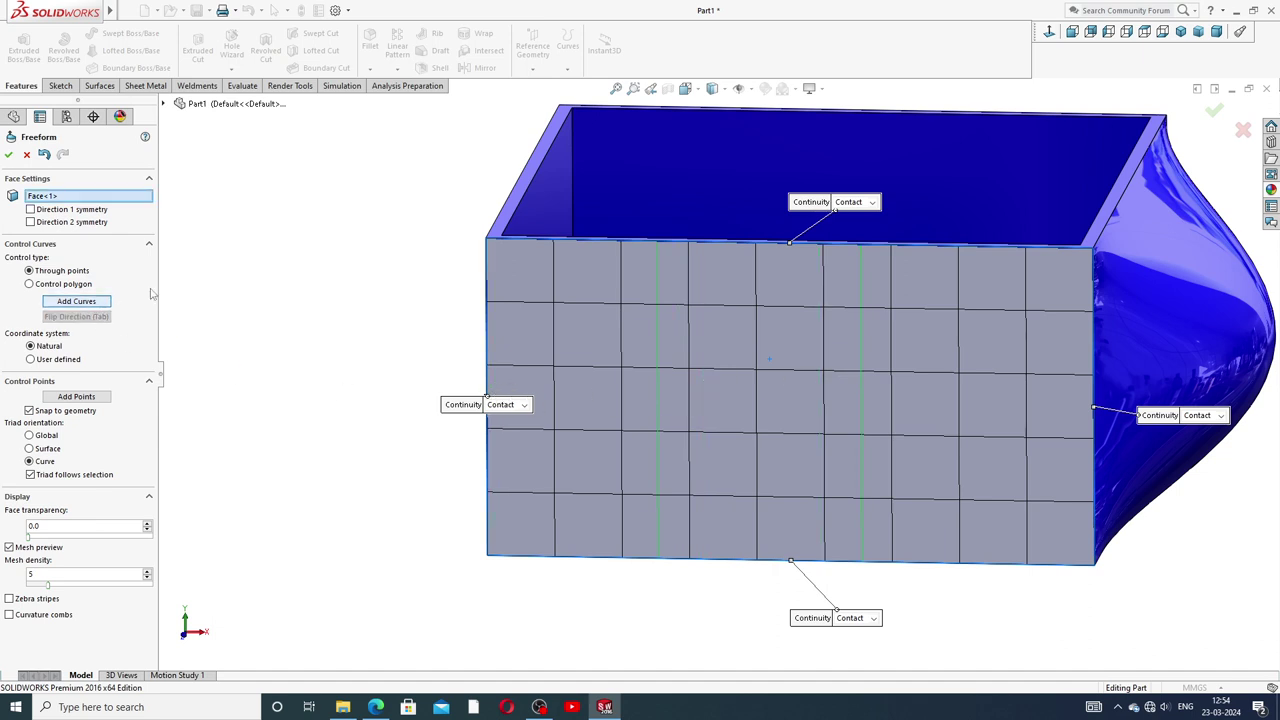
- Add freeform control points on the front face's left and right control curves
{"action": "left_click", "coordinate": [90, 401]}
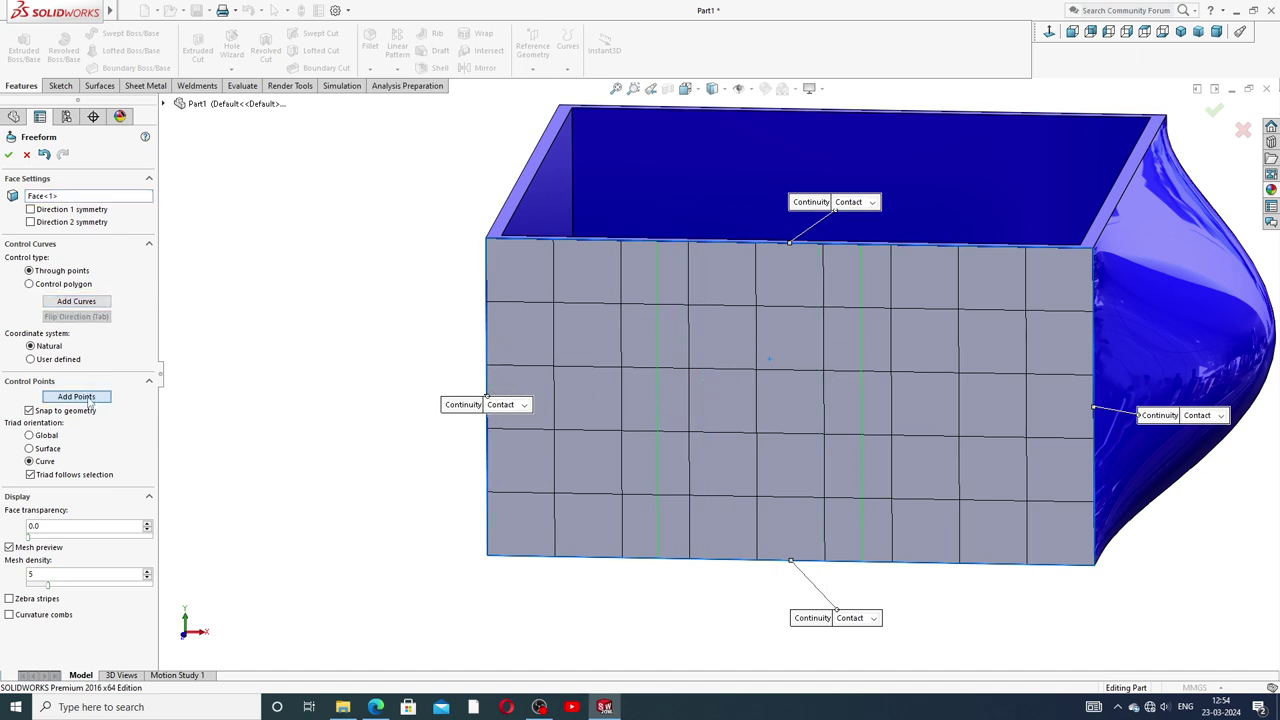
{"action": "left_click", "coordinate": [657, 339]}
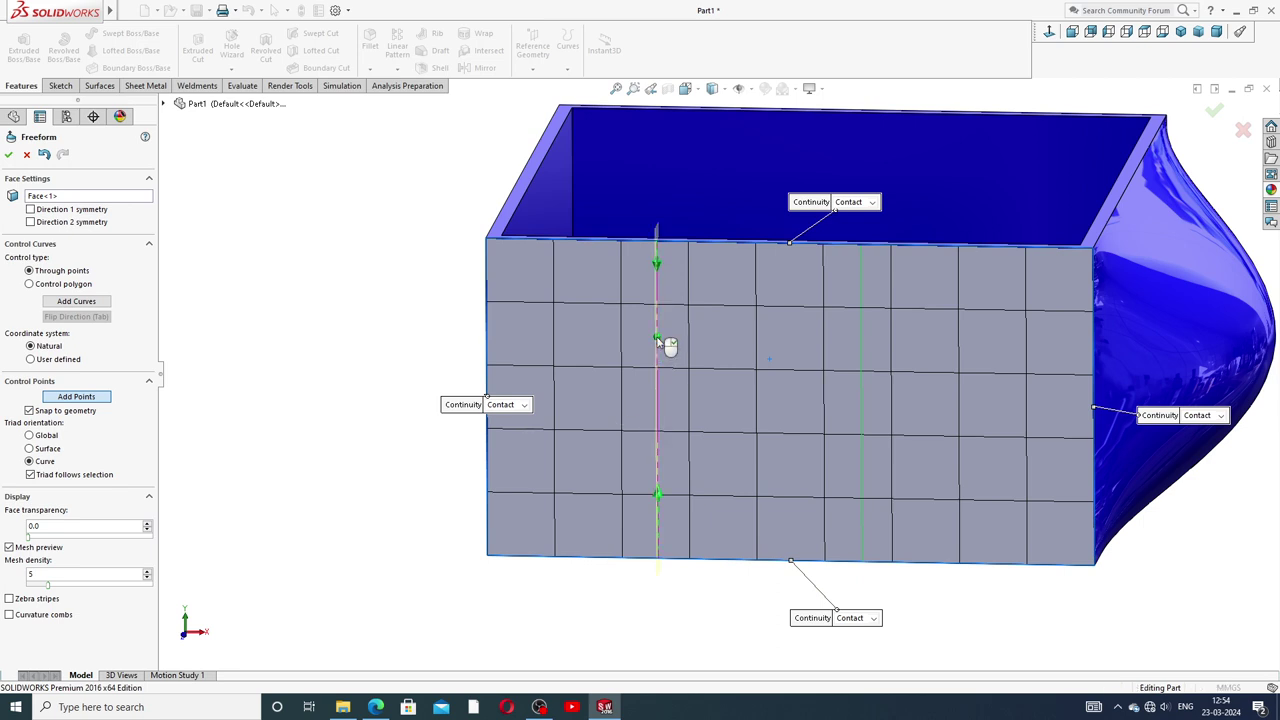
{"action": "left_click", "coordinate": [657, 463]}
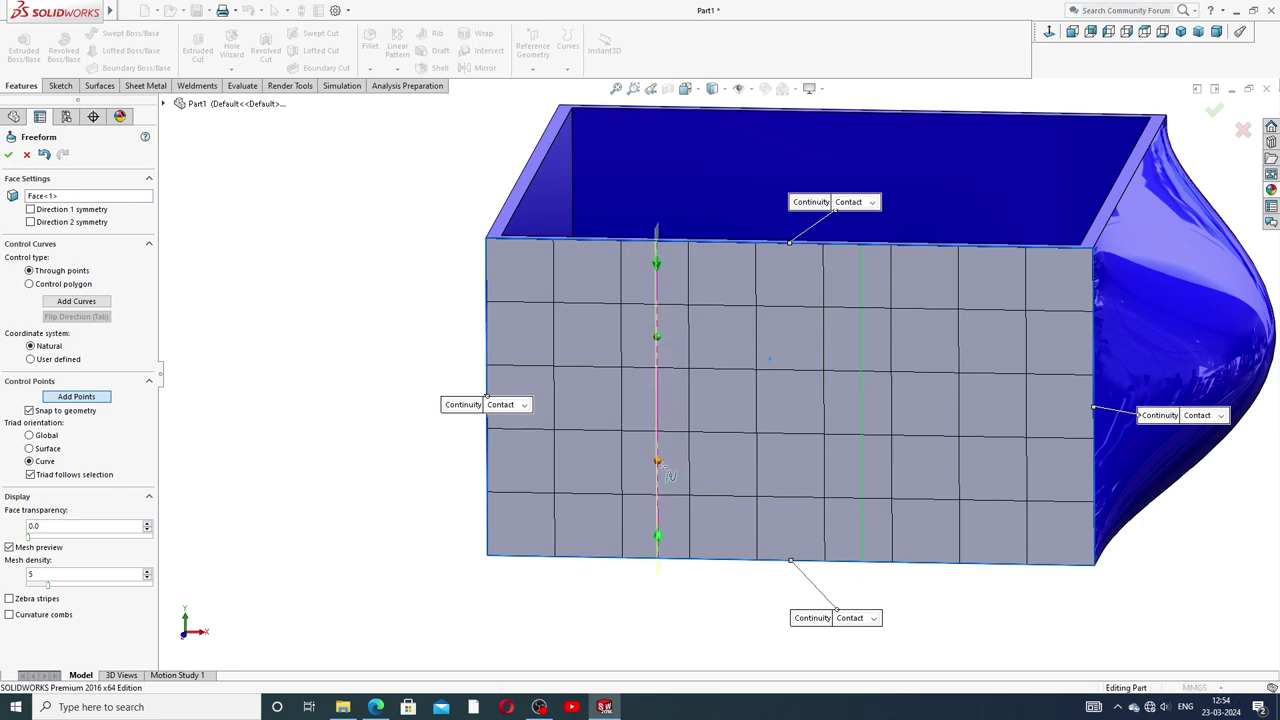
{"action": "left_click", "coordinate": [862, 397]}
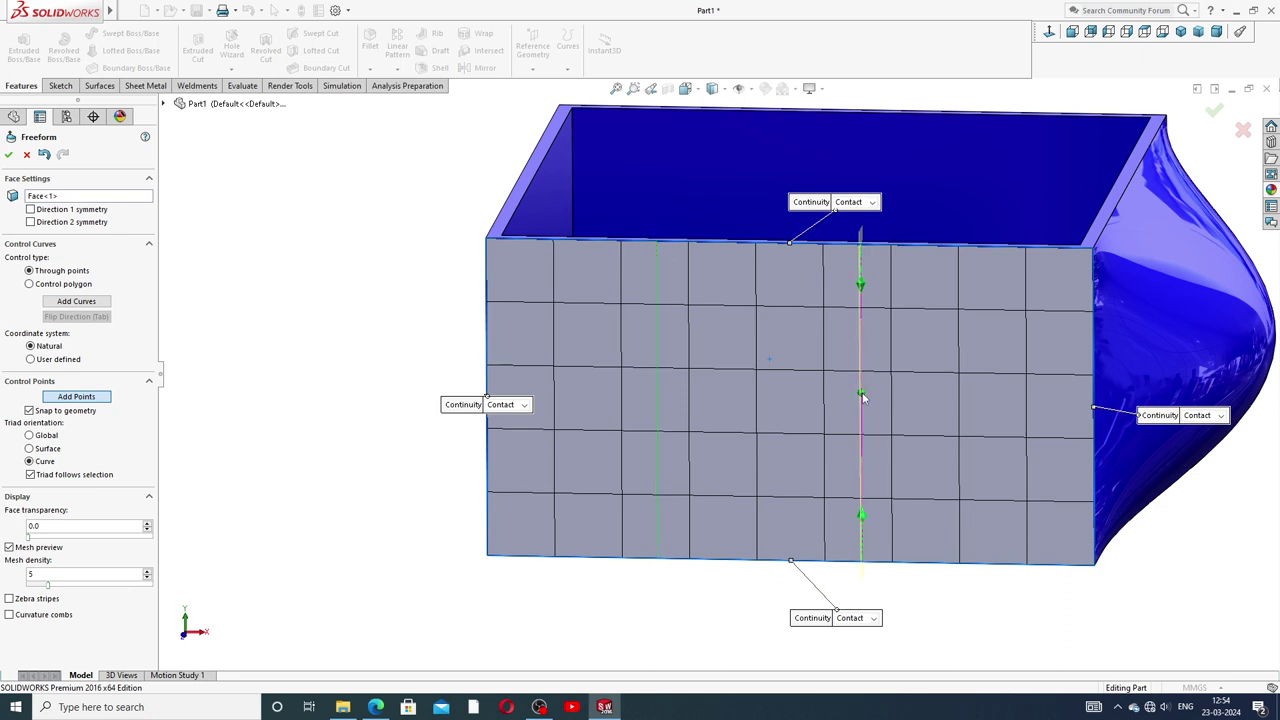
{"action": "left_click", "coordinate": [100, 397]}
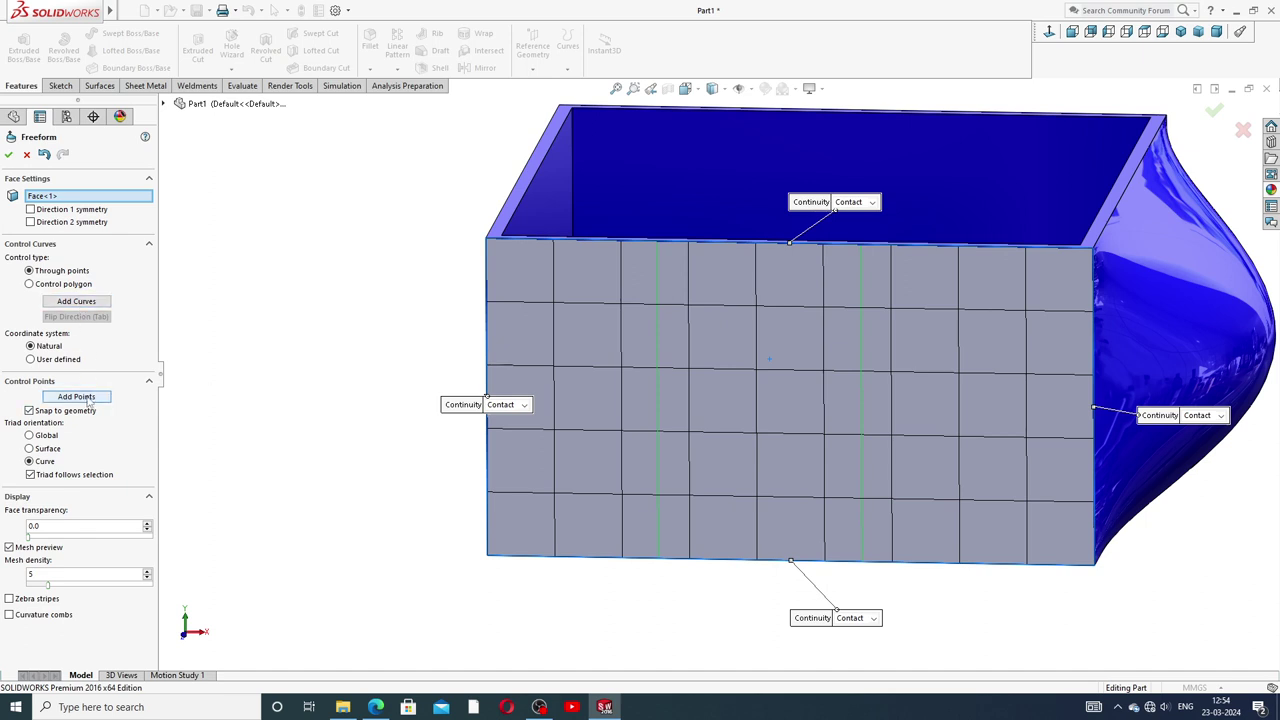
- Place a second vertical control curve with a point and select its lower control point
{"action": "left_click", "coordinate": [656, 418]}
{"action": "left_click", "coordinate": [659, 355]}
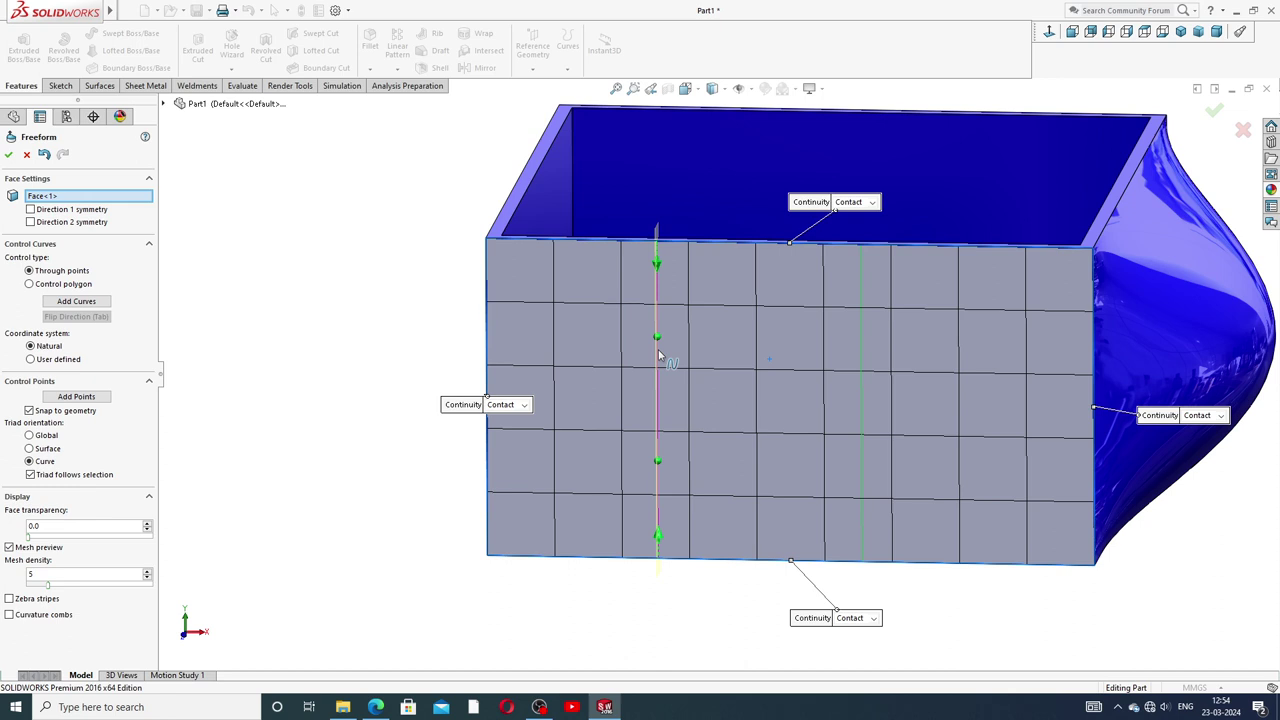
{"action": "left_click", "coordinate": [658, 462]}
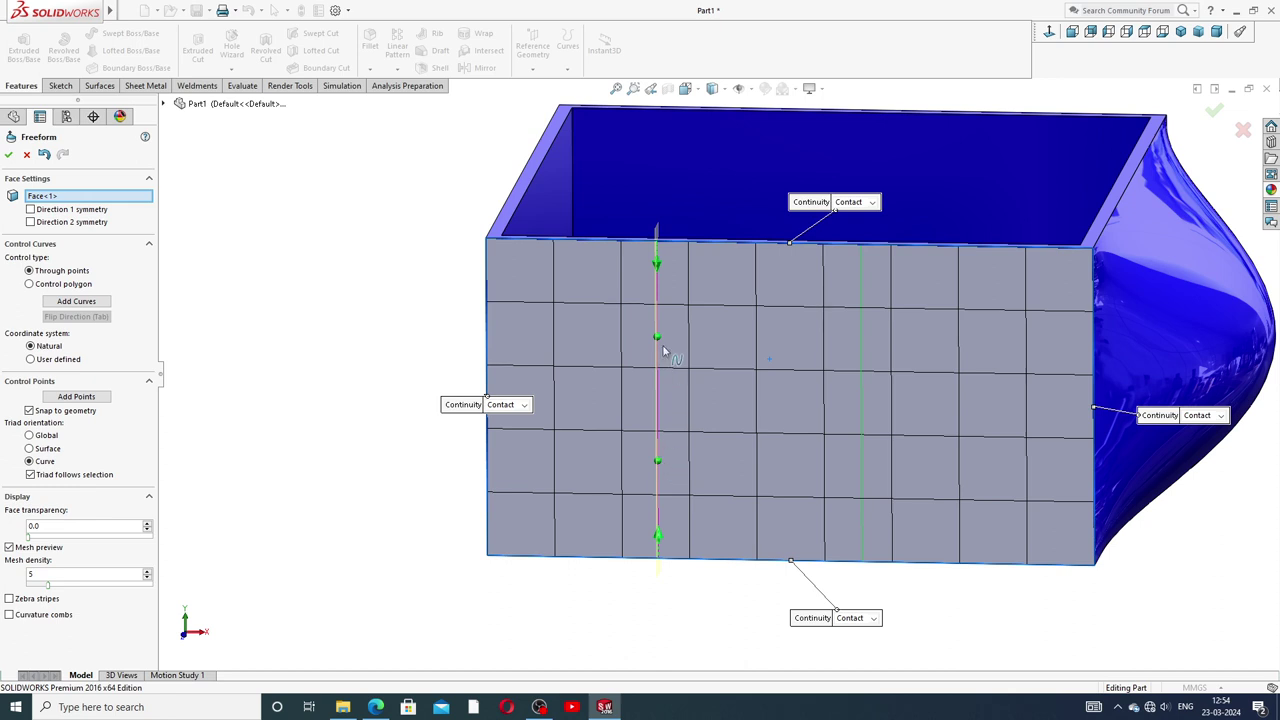
{"action": "left_click", "coordinate": [860, 345]}
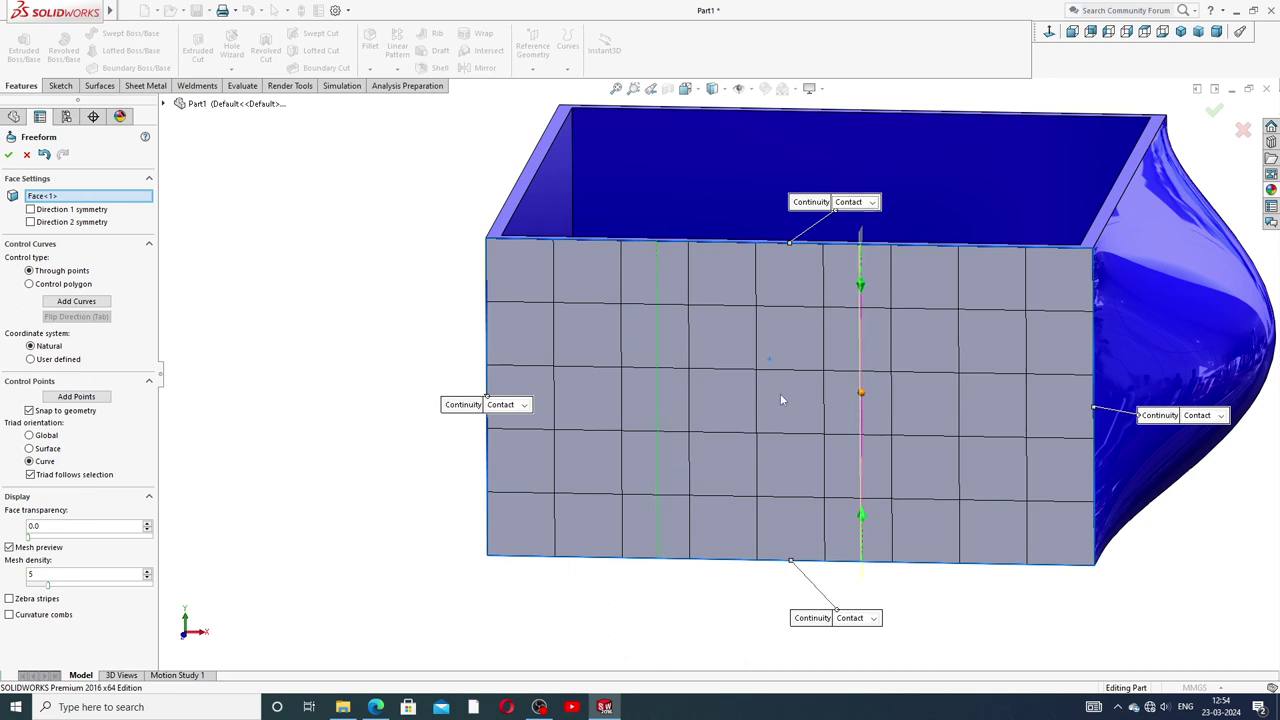
{"action": "left_click", "coordinate": [657, 357]}
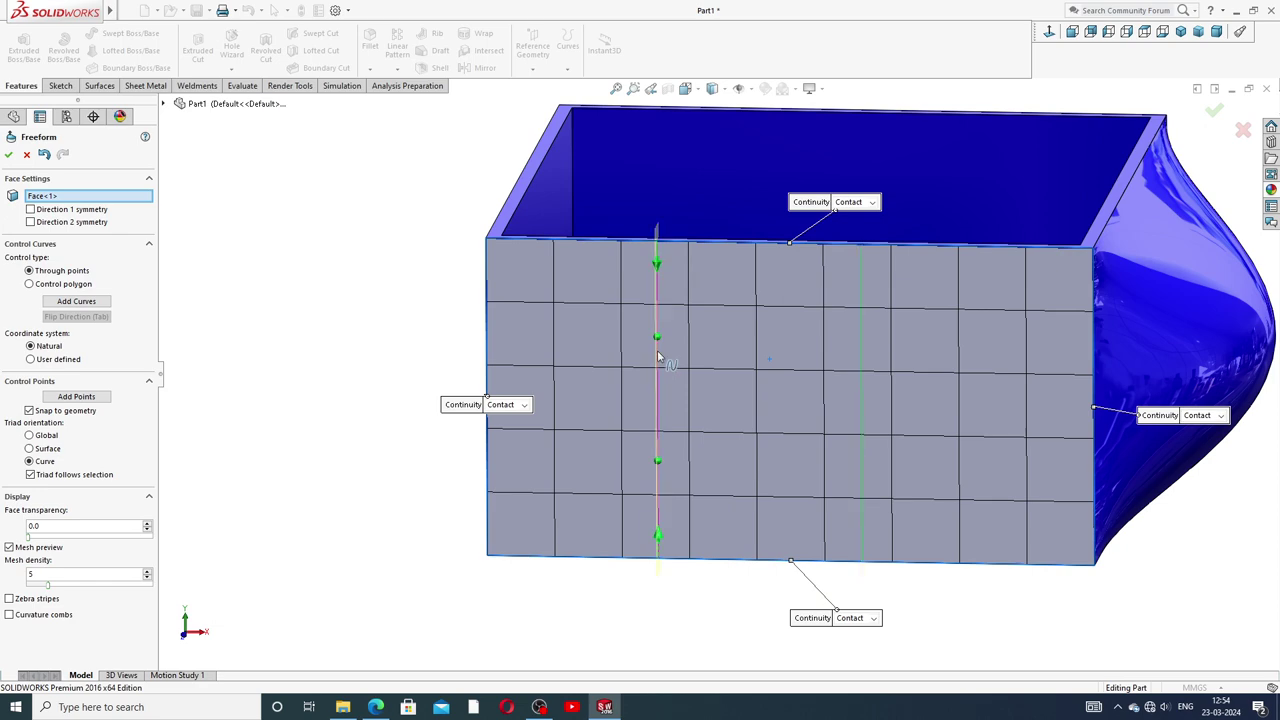
{"action": "left_click", "coordinate": [658, 462]}
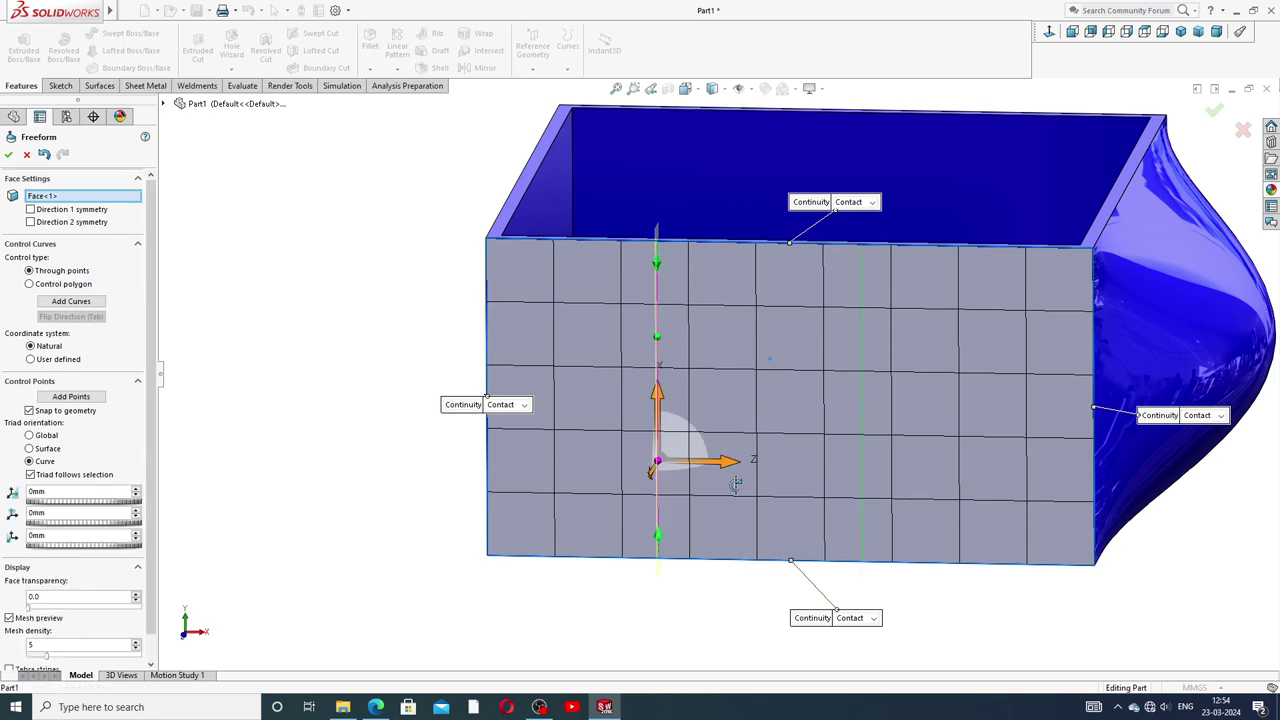
- Offset the left curve's control point by about 12.83mm, 24.59mm and 10mm
{"action": "middle_click_drag", "start_coordinate": [738, 490], "coordinate": [712, 494]}
{"action": "scroll", "coordinate": [712, 493], "scroll_direction": "up", "scroll_amount": 3}
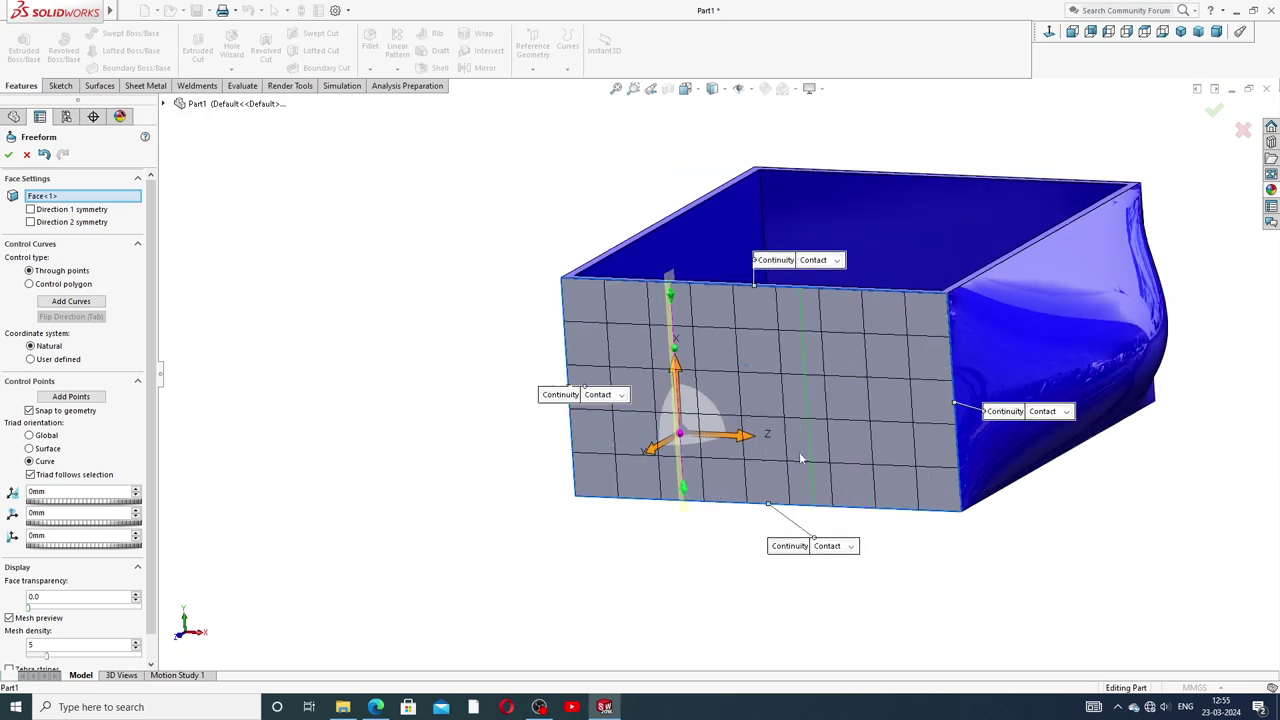
{"action": "left_click_drag", "start_coordinate": [652, 455], "coordinate": [638, 485]}
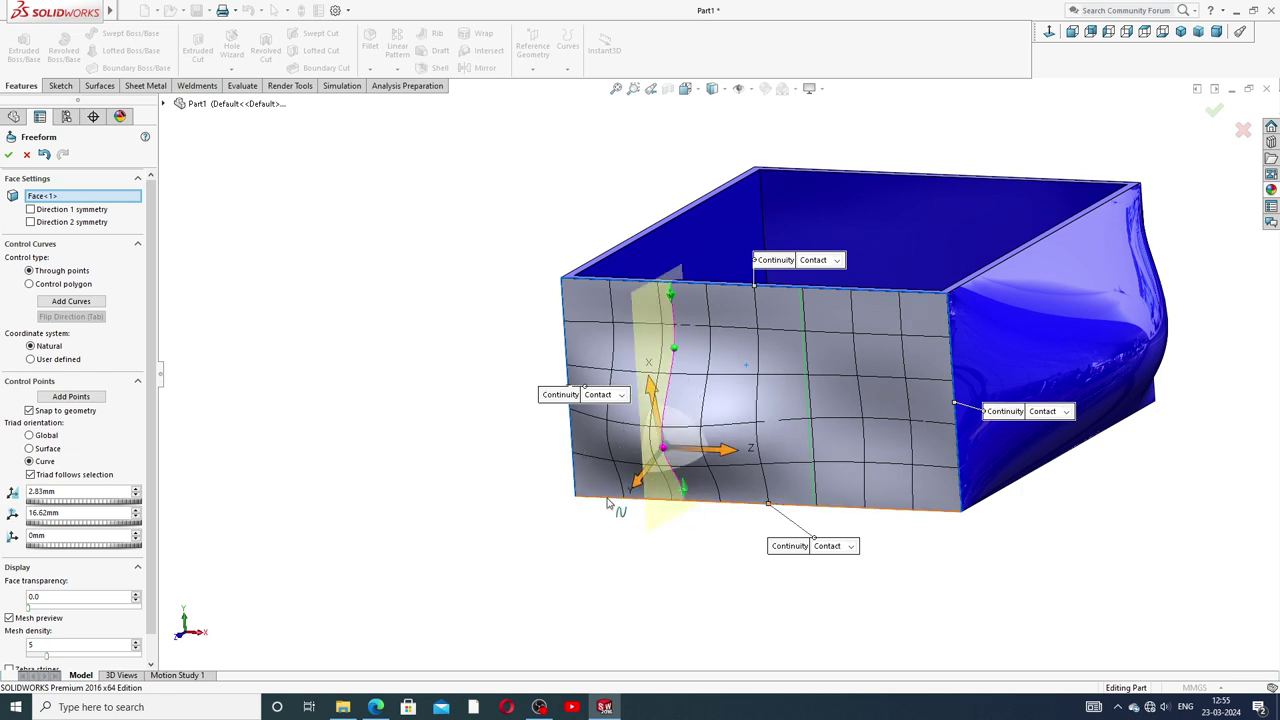
{"action": "left_click", "coordinate": [136, 491]}
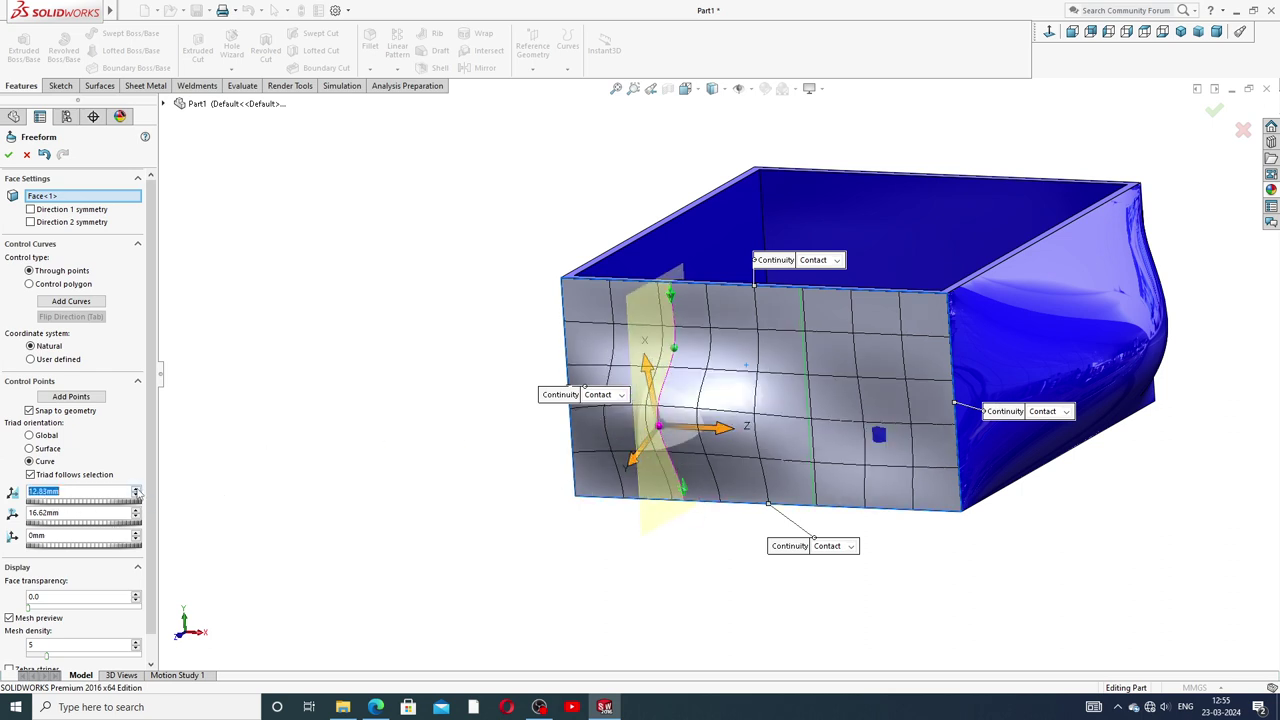
{"action": "left_click", "coordinate": [136, 491]}
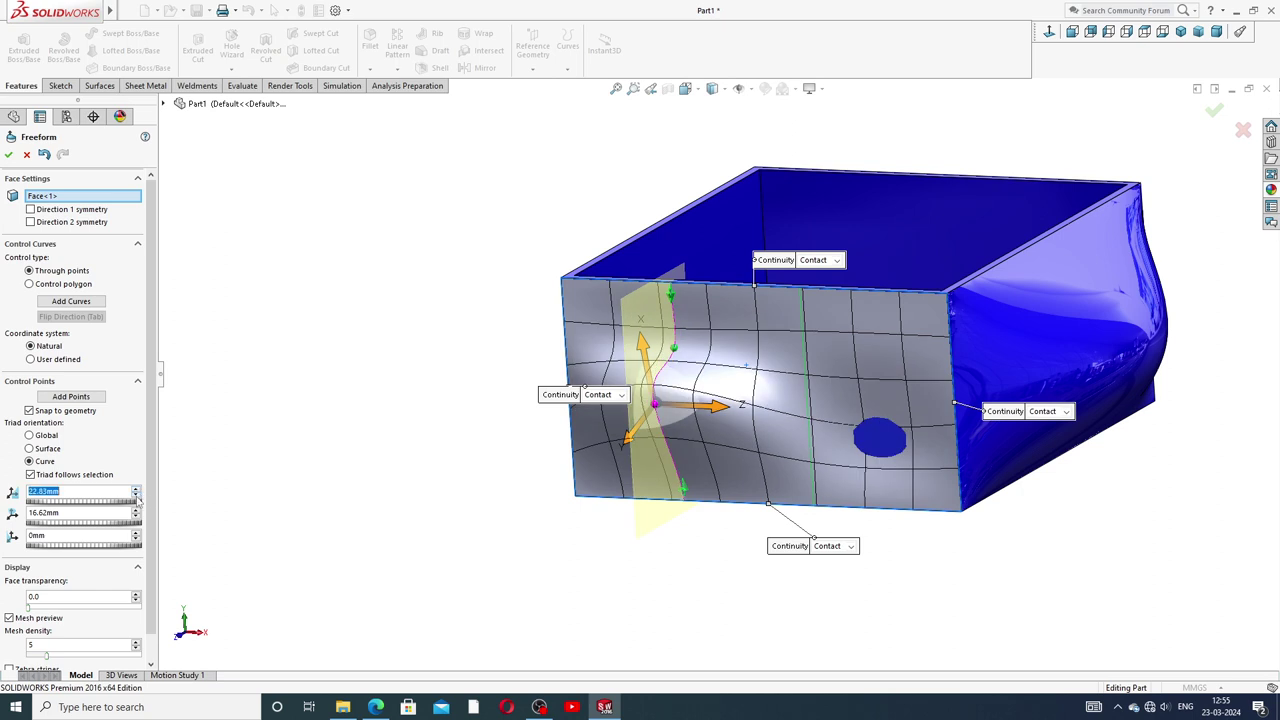
{"action": "left_click", "coordinate": [136, 496]}
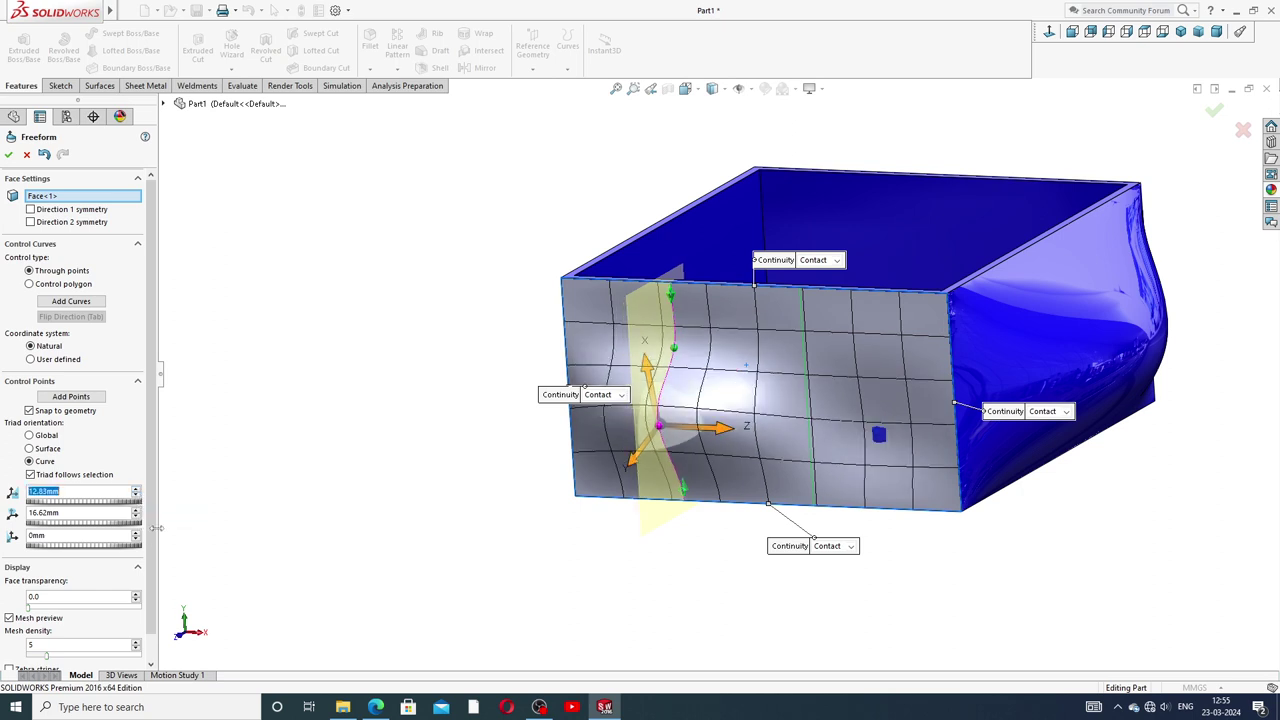
{"action": "left_click", "coordinate": [136, 512]}
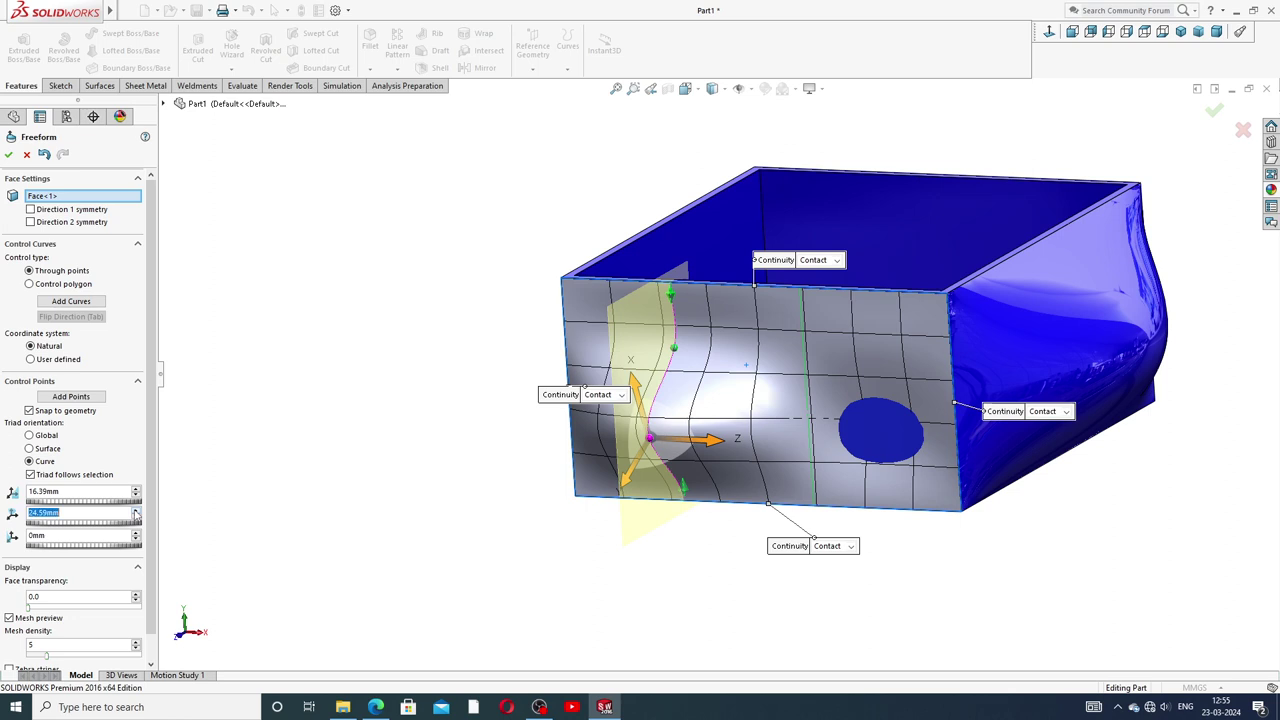
{"action": "left_click", "coordinate": [136, 541]}
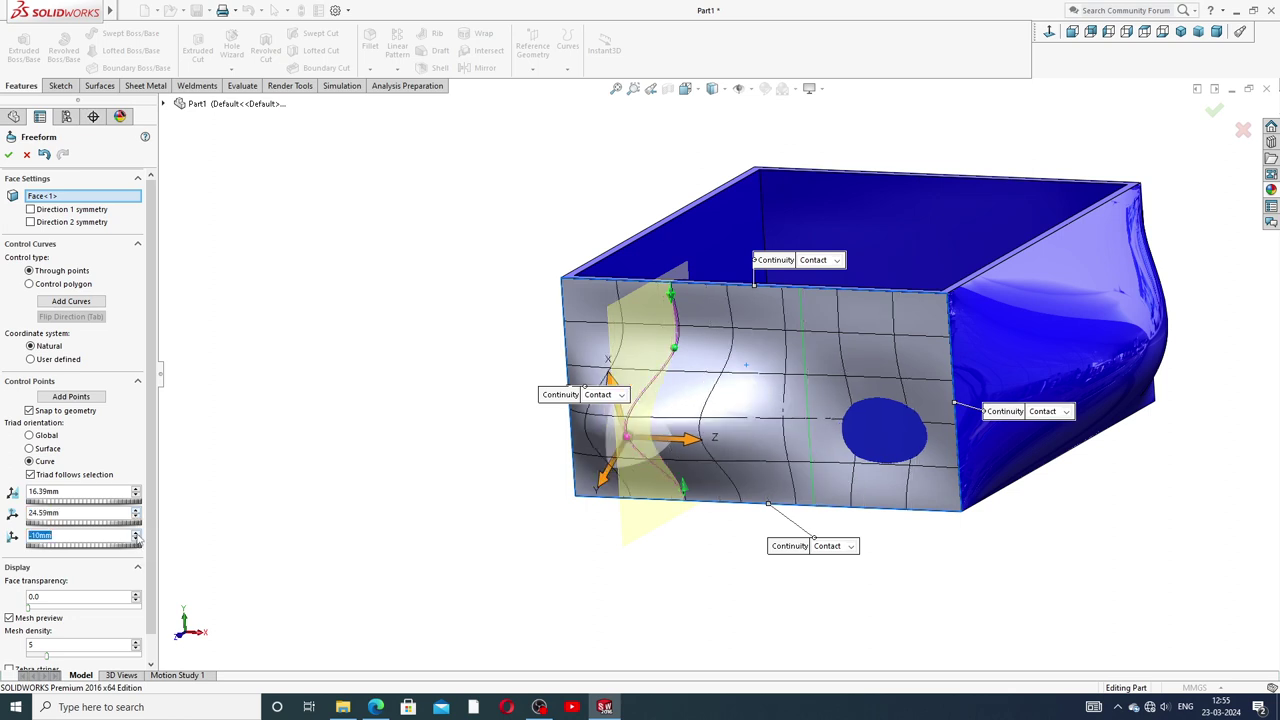
{"action": "left_click", "coordinate": [136, 533]}
{"action": "left_click", "coordinate": [136, 533]}
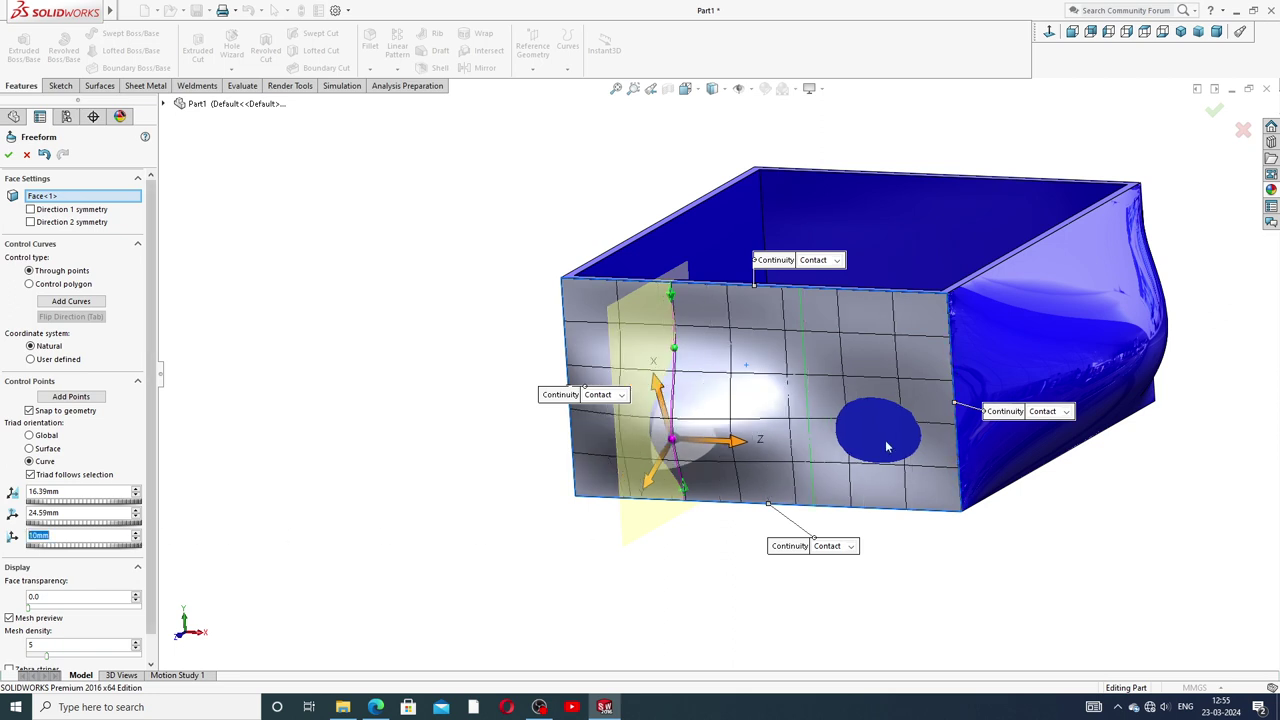
- Offset a right-curve control point by 18.62mm, 20.84mm and 20mm to warp the face
{"action": "left_click", "coordinate": [812, 404]}
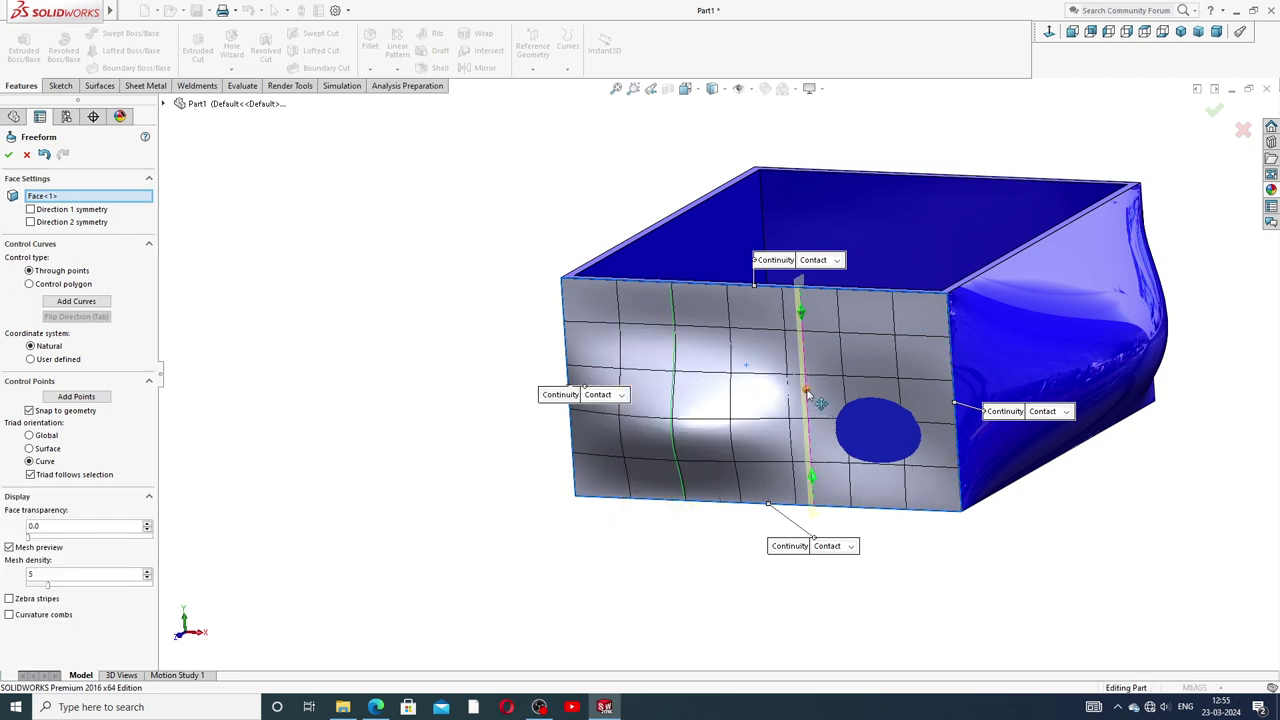
{"action": "left_click", "coordinate": [808, 396]}
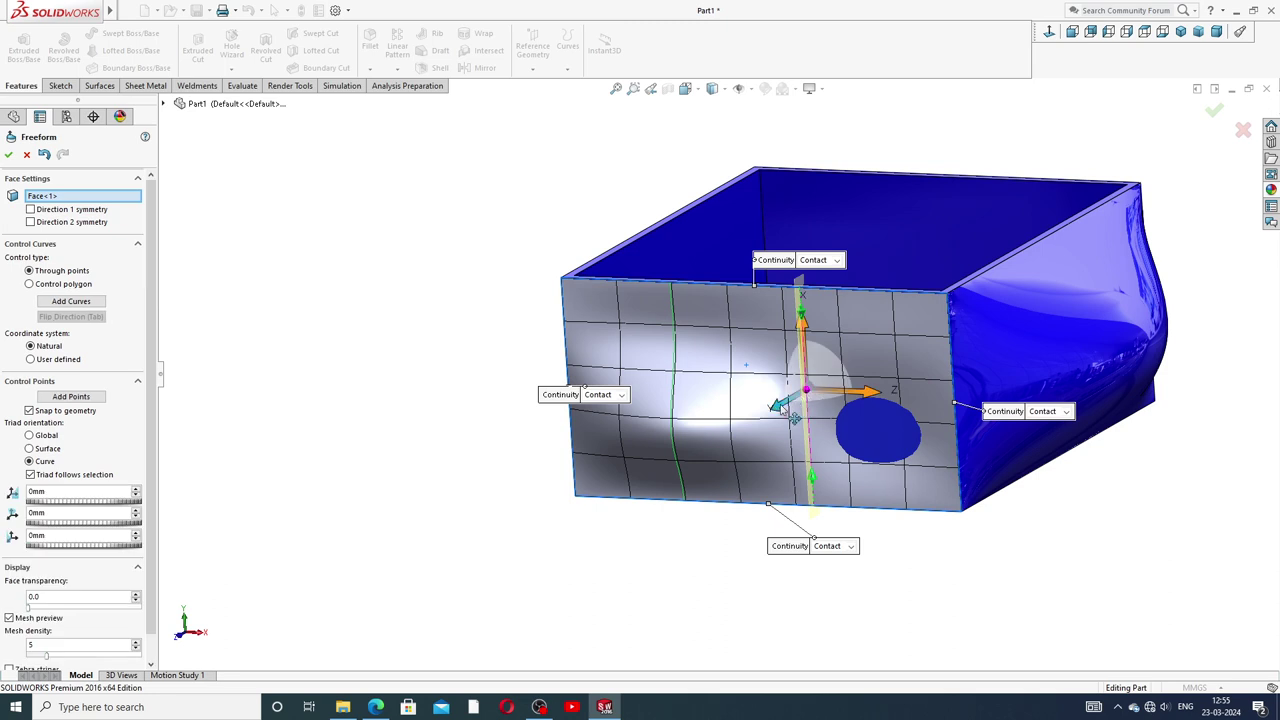
{"action": "left_click", "coordinate": [136, 489]}
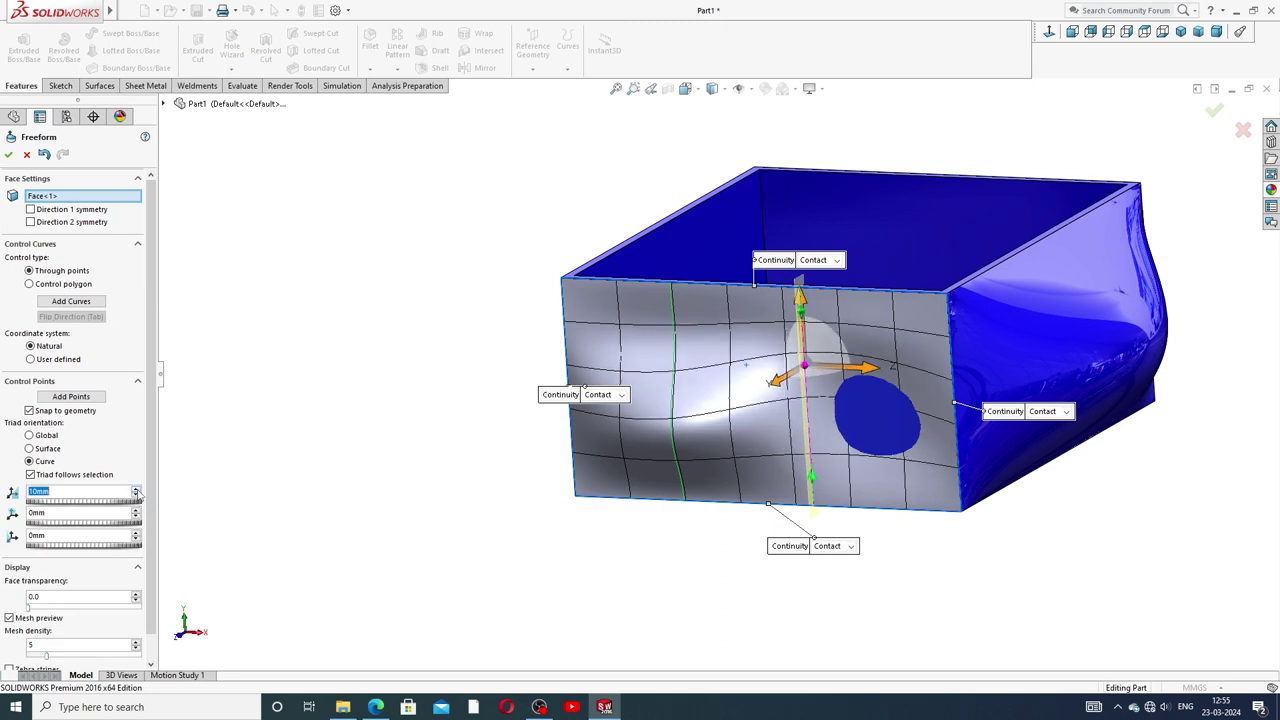
{"action": "left_click", "coordinate": [137, 512]}
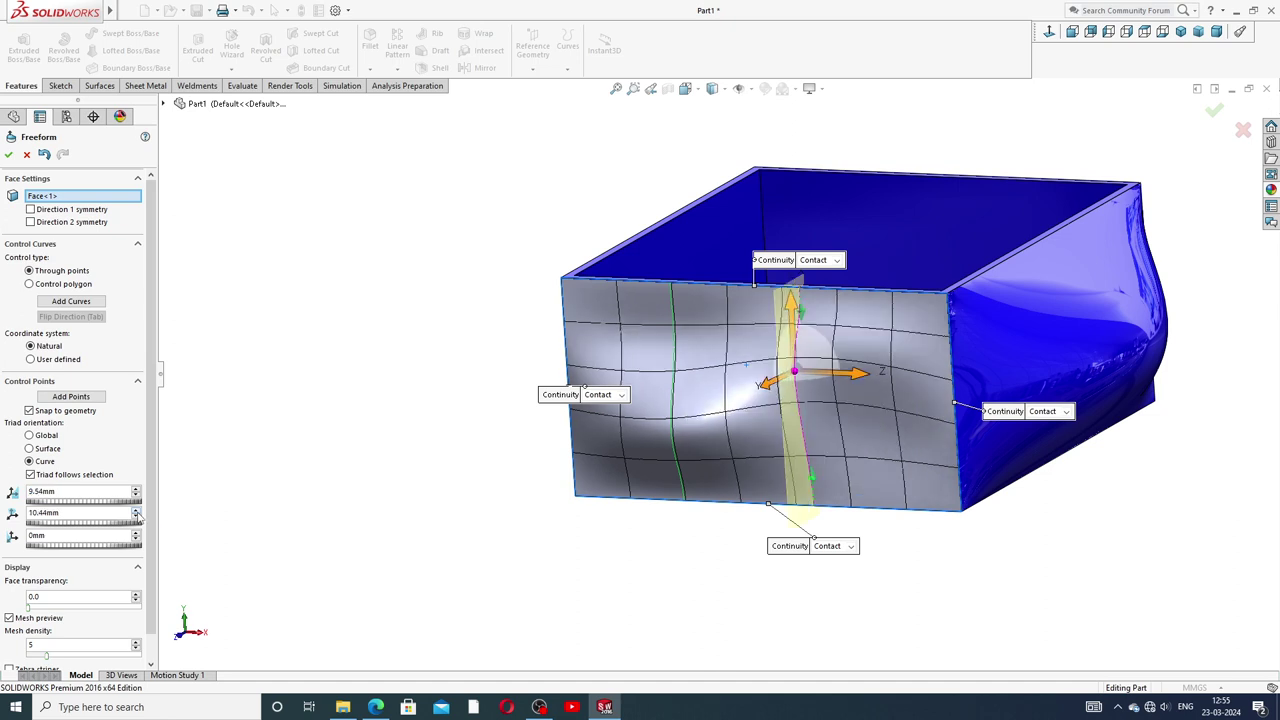
{"action": "left_click", "coordinate": [136, 533]}
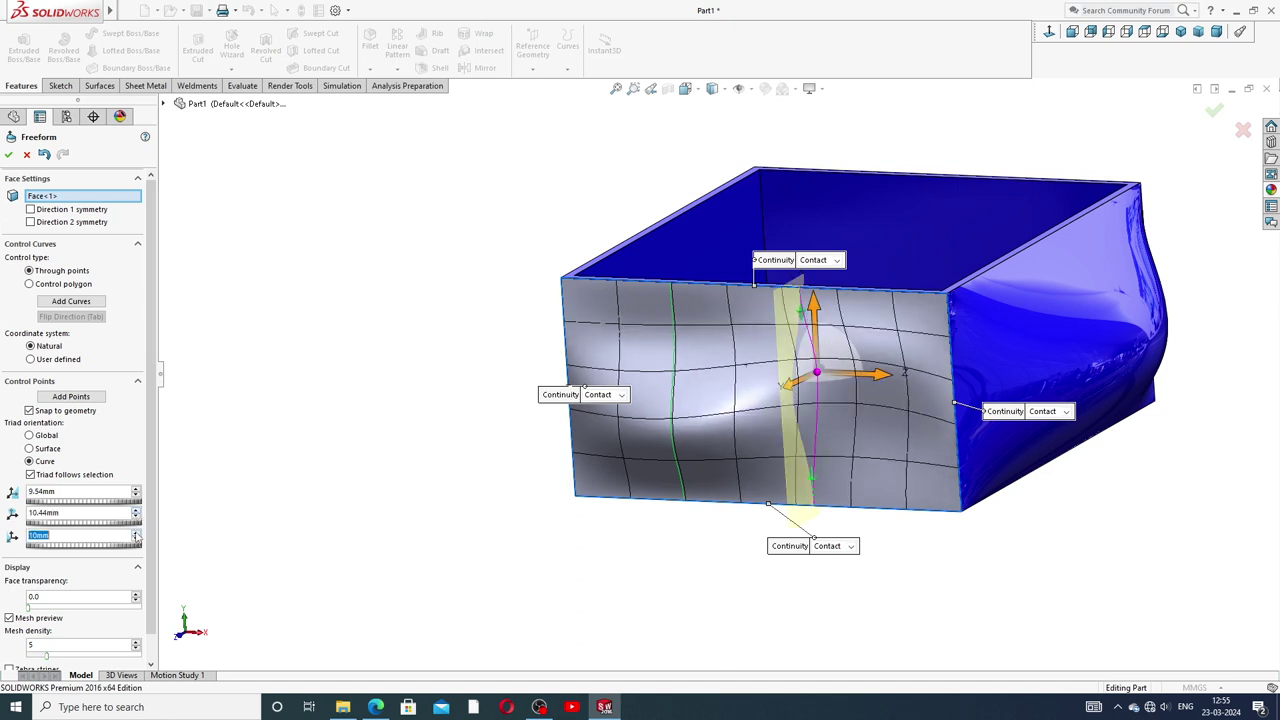
{"action": "left_click", "coordinate": [136, 533]}
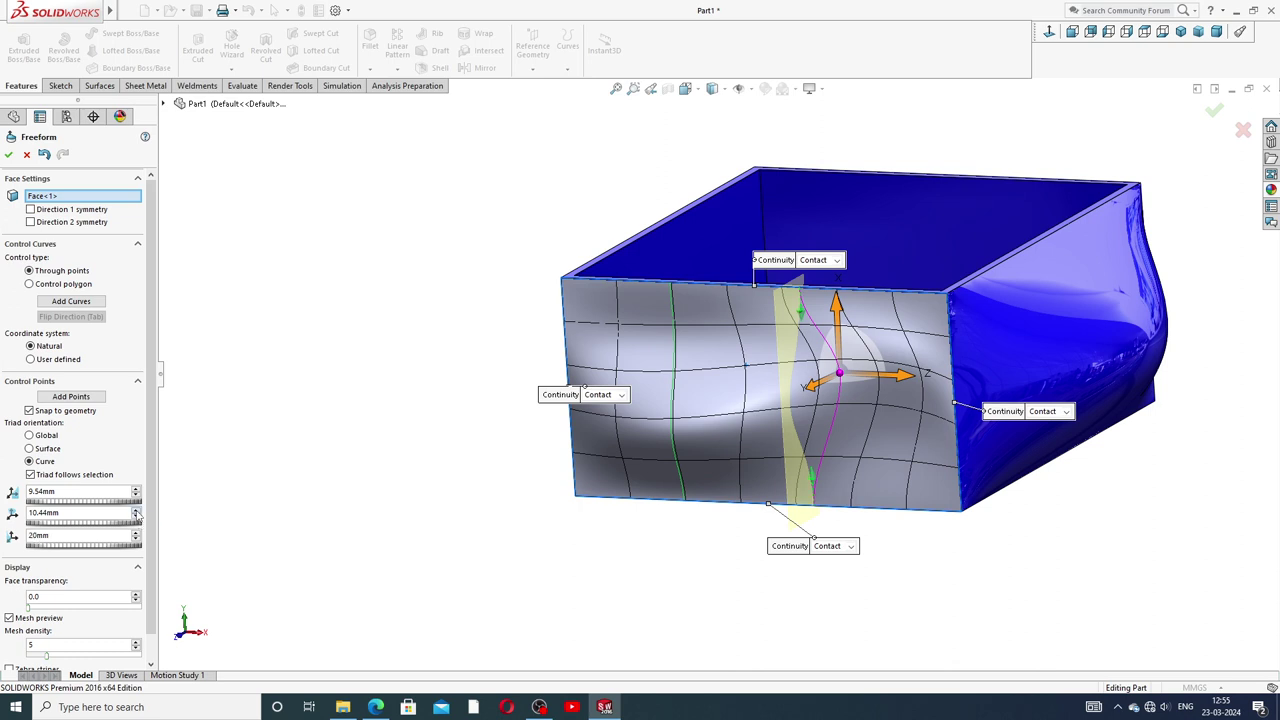
{"action": "left_click", "coordinate": [137, 512]}
{"action": "left_click", "coordinate": [136, 489]}
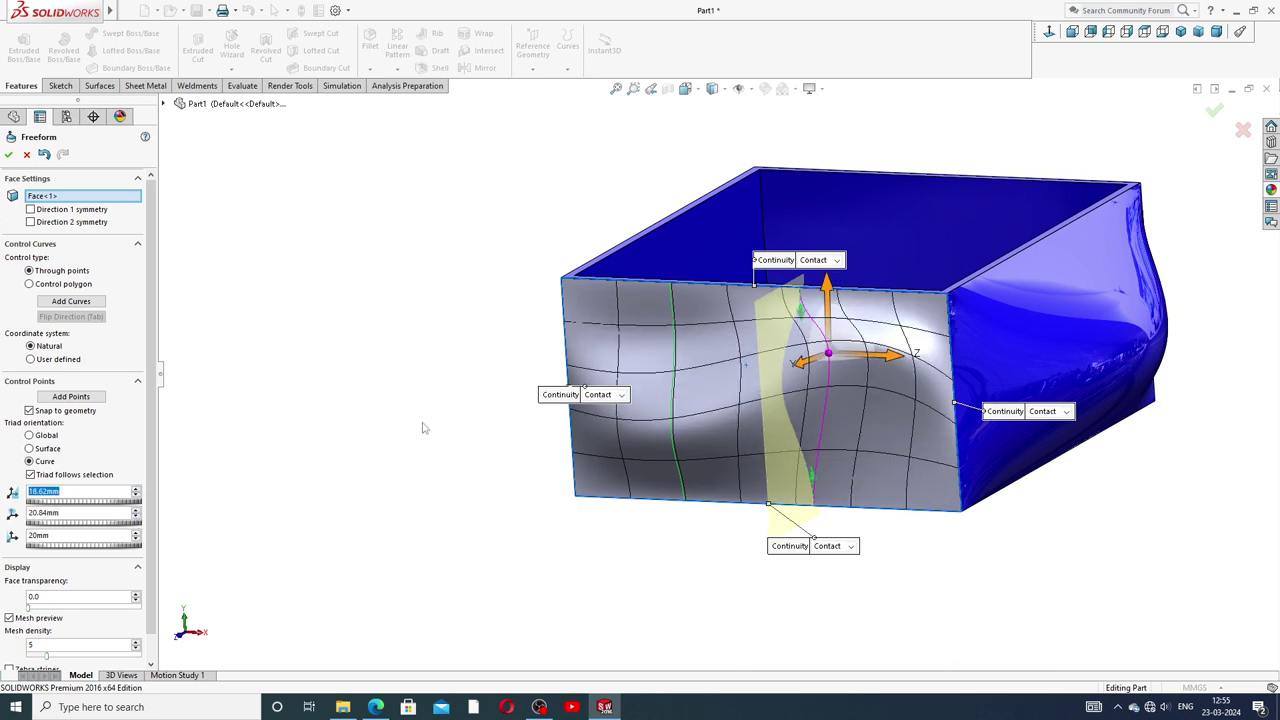
{"action": "middle_click_drag", "start_coordinate": [422, 428], "coordinate": [408, 457]}
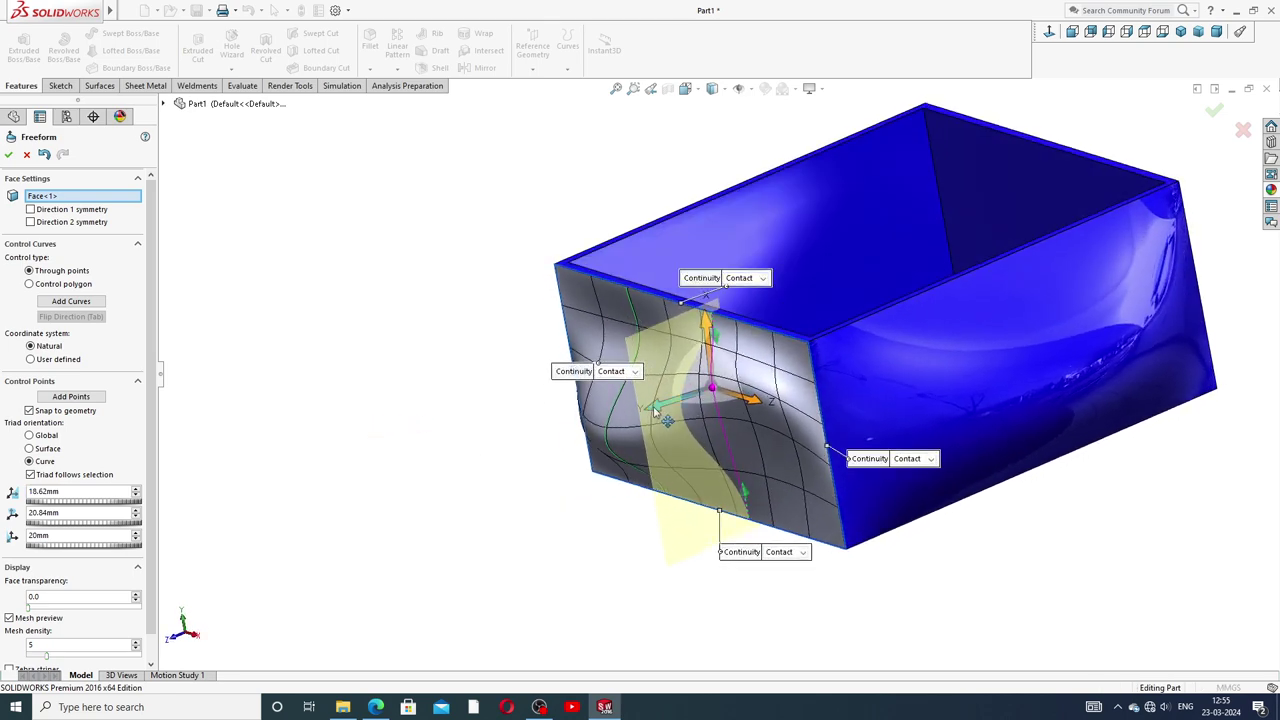
- Drag two control points further to deepen the bulge and accept Freeform2
{"action": "mouse_move", "coordinate": [655, 410]}
{"action": "left_mouse_down"}
{"action": "mouse_move", "coordinate": [626, 428]}
{"action": "mouse_move", "coordinate": [583, 405]}
{"action": "left_mouse_up"}
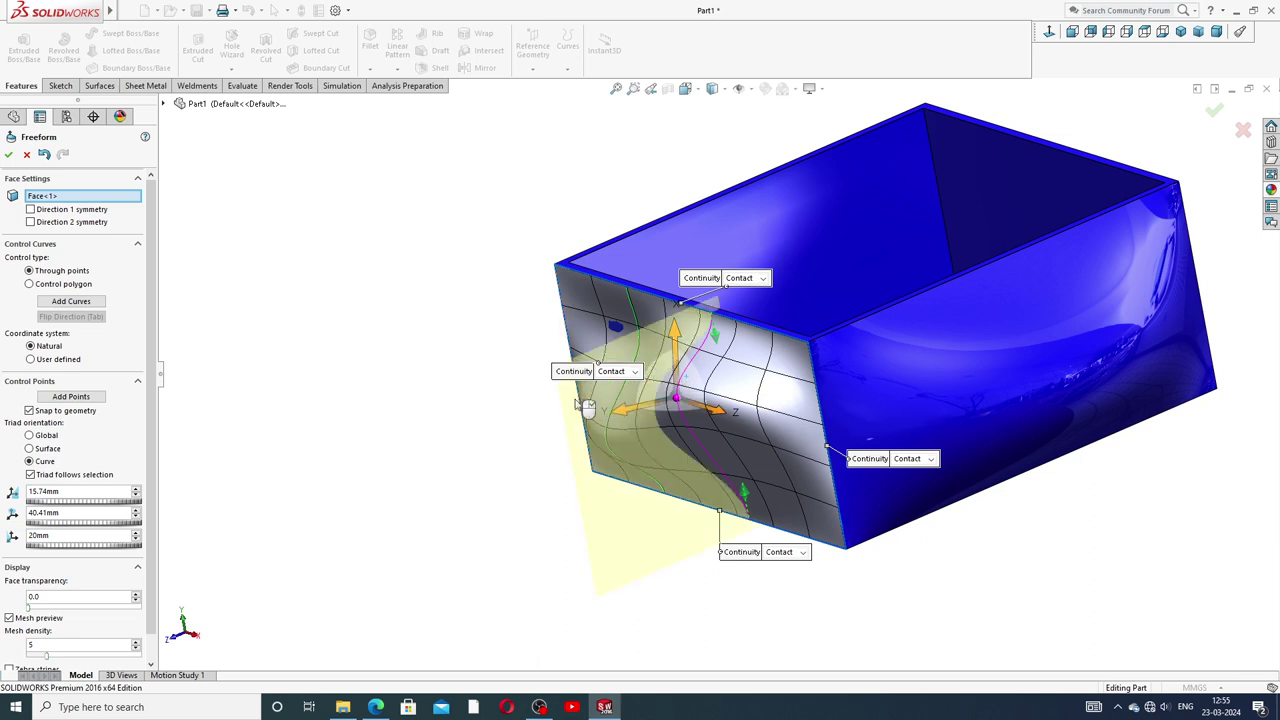
{"action": "left_click", "coordinate": [410, 367]}
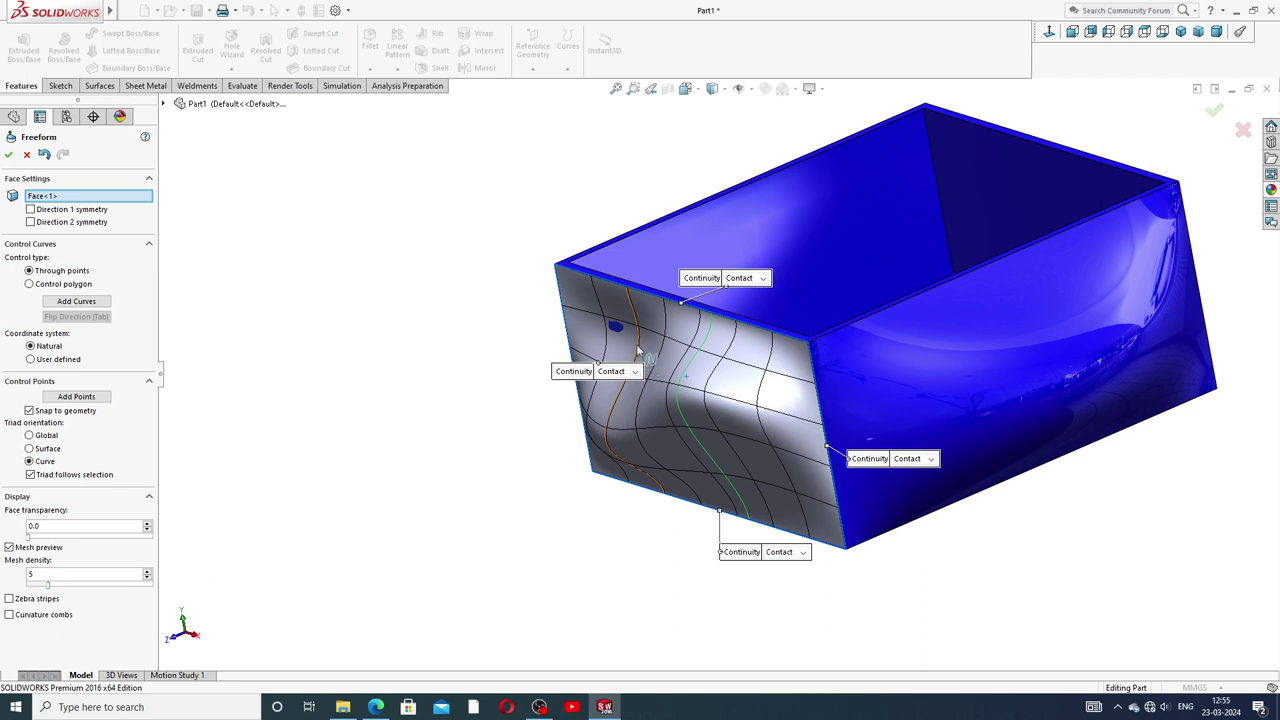
{"action": "left_click", "coordinate": [637, 349]}
{"action": "left_click", "coordinate": [637, 349]}
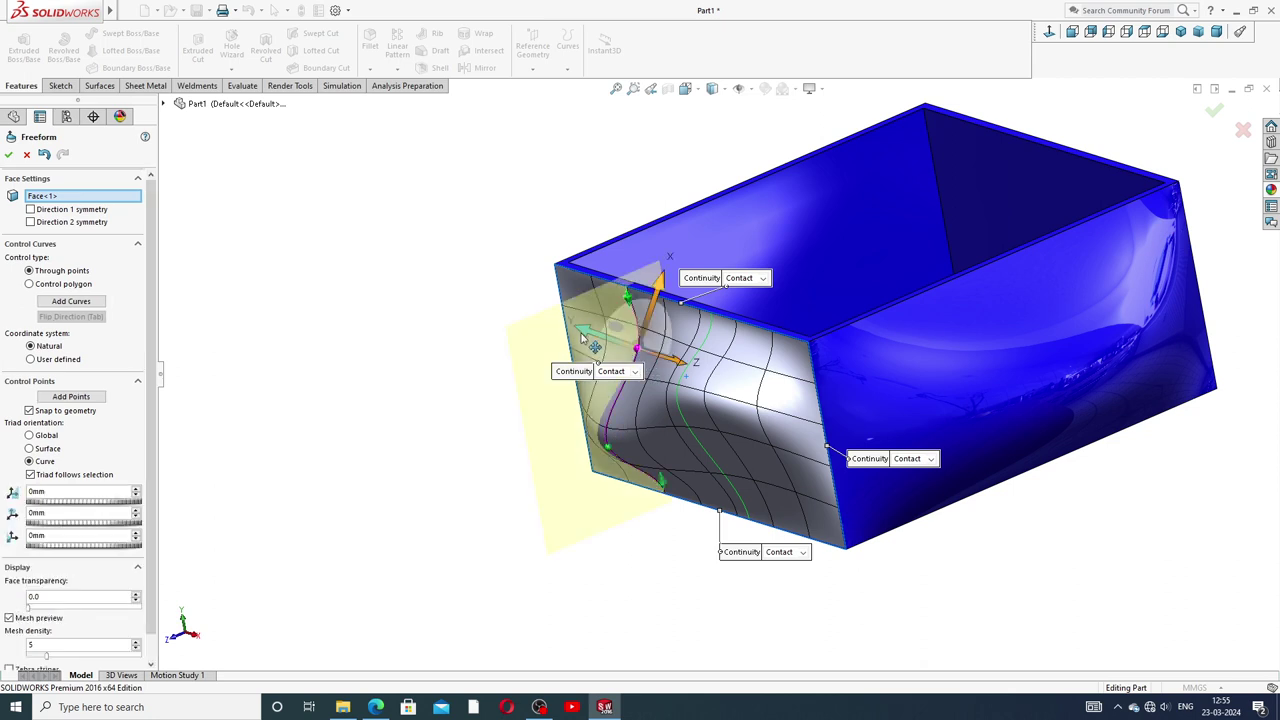
{"action": "left_click_drag", "start_coordinate": [580, 333], "coordinate": [557, 329]}
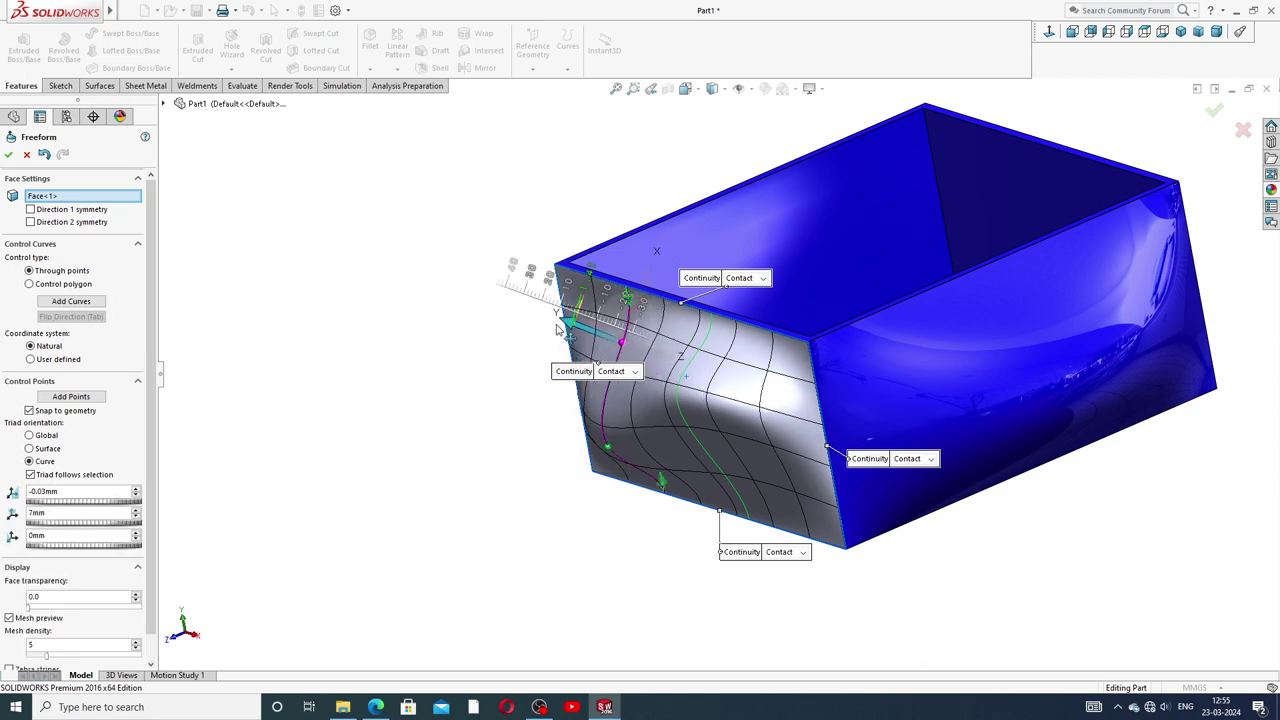
{"action": "left_click", "coordinate": [491, 347]}
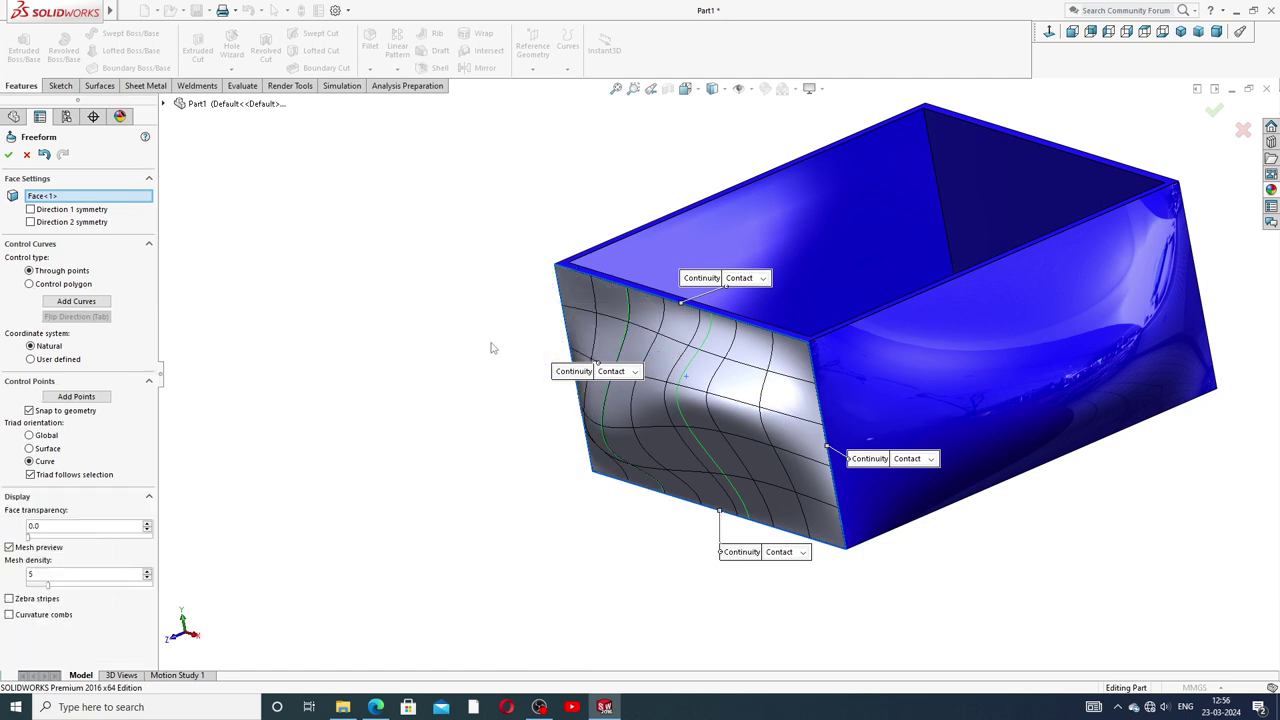
{"action": "left_click", "coordinate": [8, 155]}
- Select the box's left end face, briefly open Edit Appearance, then show the appearances library
{"action": "mouse_move", "coordinate": [395, 307]}
{"action": "middle_mouse_down"}
{"action": "mouse_move", "coordinate": [391, 254]}
{"action": "mouse_move", "coordinate": [483, 317]}
{"action": "mouse_move", "coordinate": [414, 263]}
{"action": "mouse_move", "coordinate": [404, 313]}
{"action": "mouse_move", "coordinate": [629, 283]}
{"action": "middle_mouse_up"}
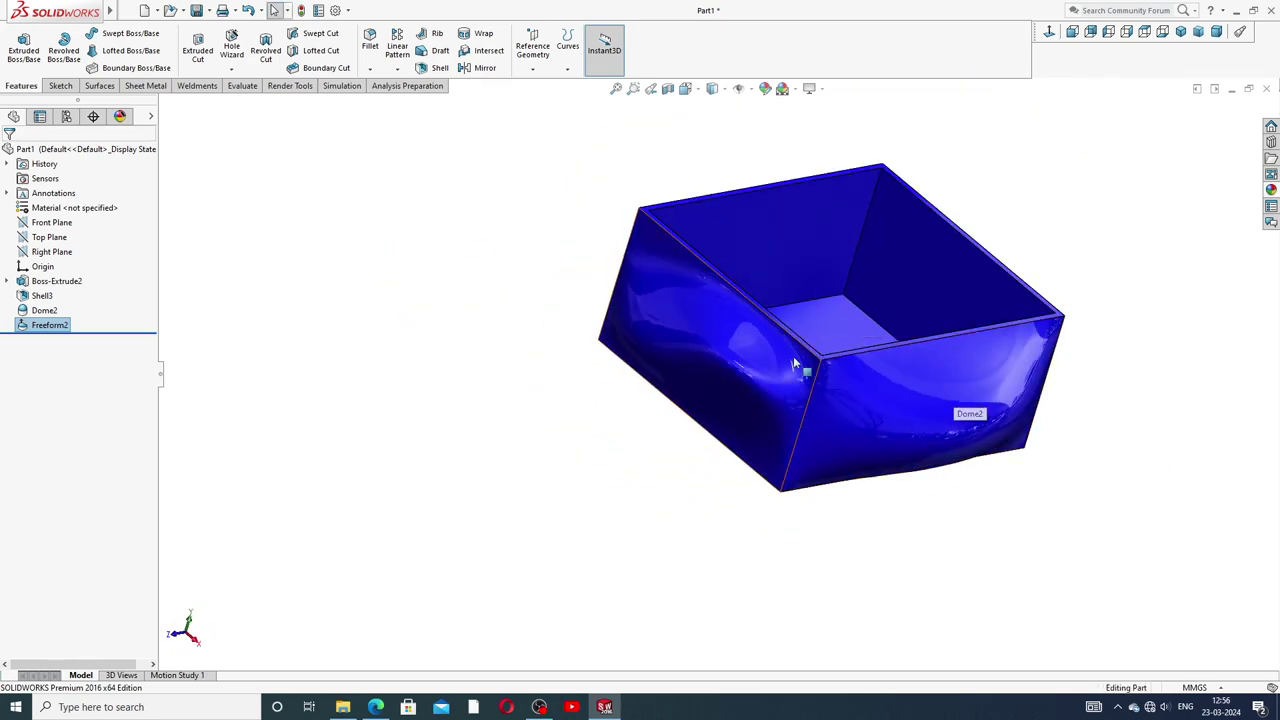
{"action": "mouse_move", "coordinate": [868, 281]}
{"action": "middle_mouse_down"}
{"action": "mouse_move", "coordinate": [860, 211]}
{"action": "mouse_move", "coordinate": [786, 277]}
{"action": "mouse_move", "coordinate": [838, 276]}
{"action": "mouse_move", "coordinate": [837, 306]}
{"action": "mouse_move", "coordinate": [837, 289]}
{"action": "middle_mouse_up"}
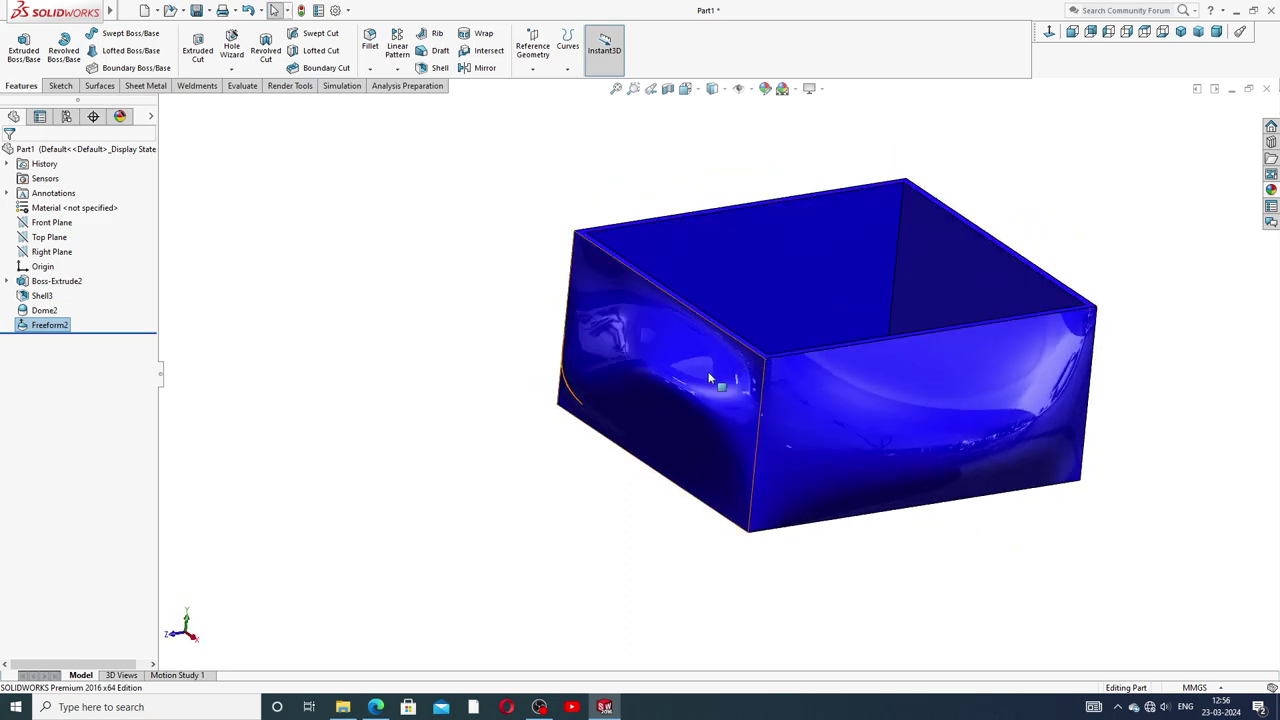
{"action": "left_click", "coordinate": [707, 380]}
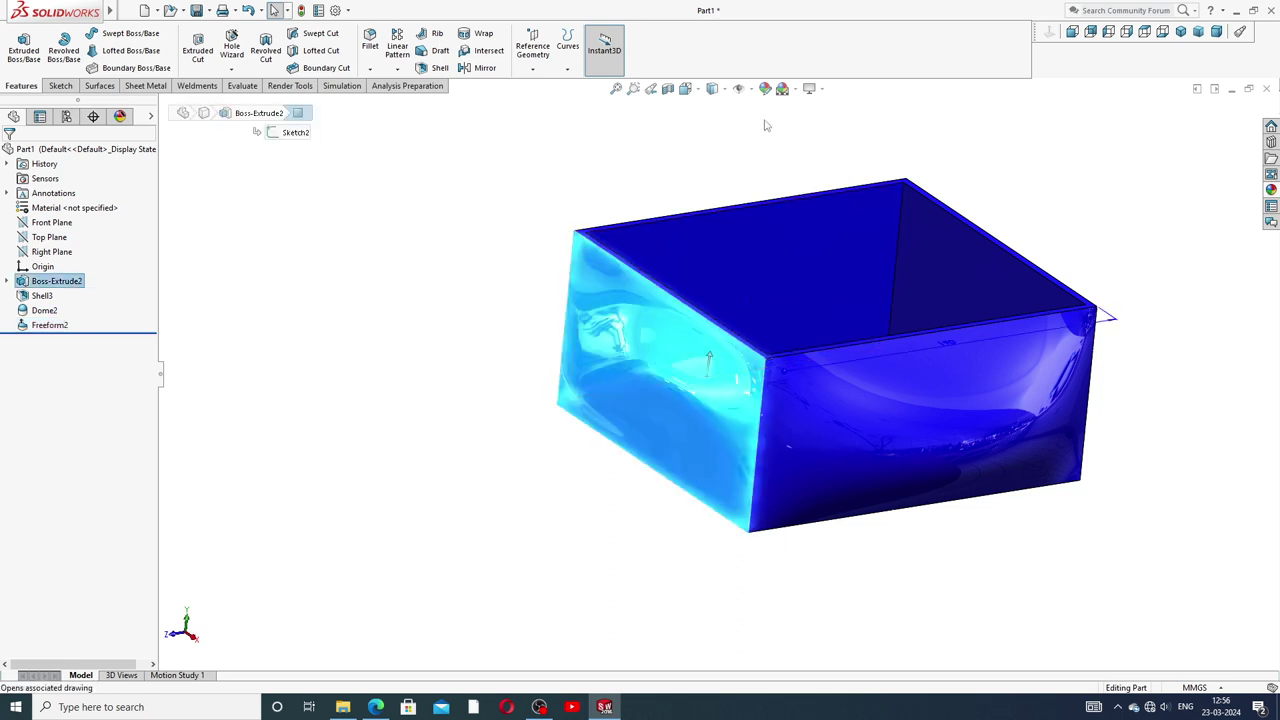
{"action": "left_click", "coordinate": [765, 89]}
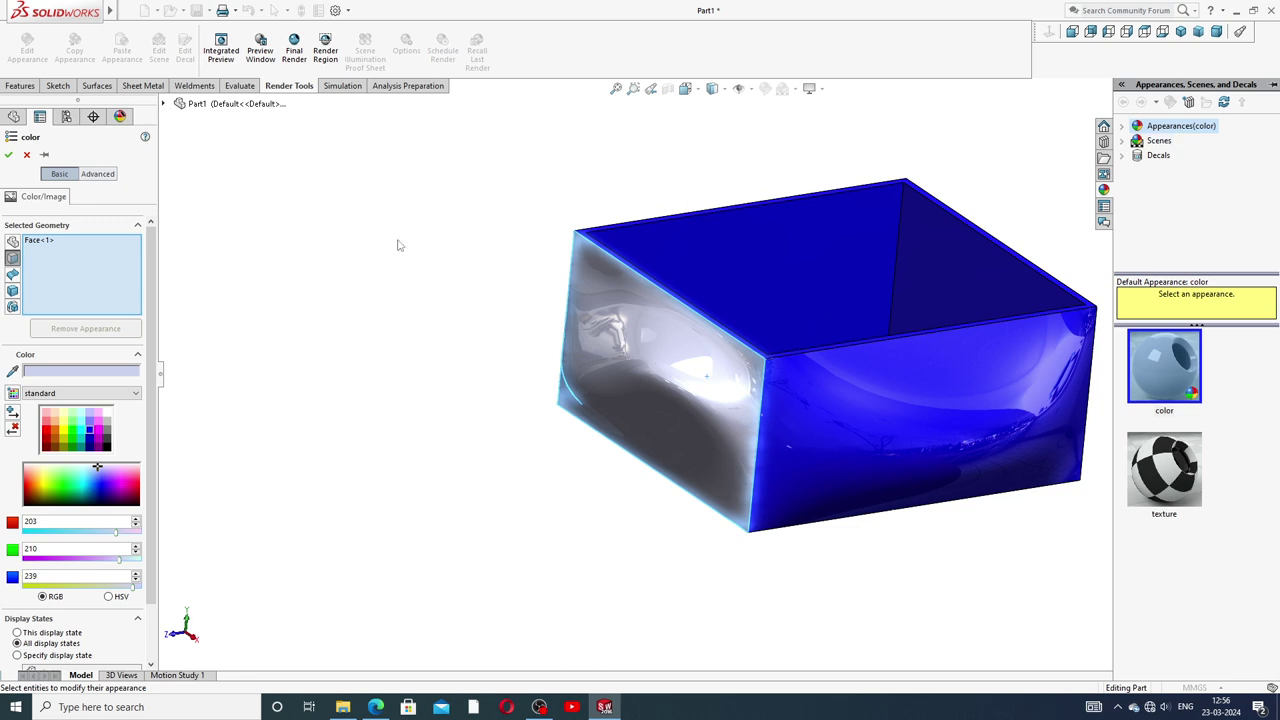
{"action": "left_click", "coordinate": [27, 156]}
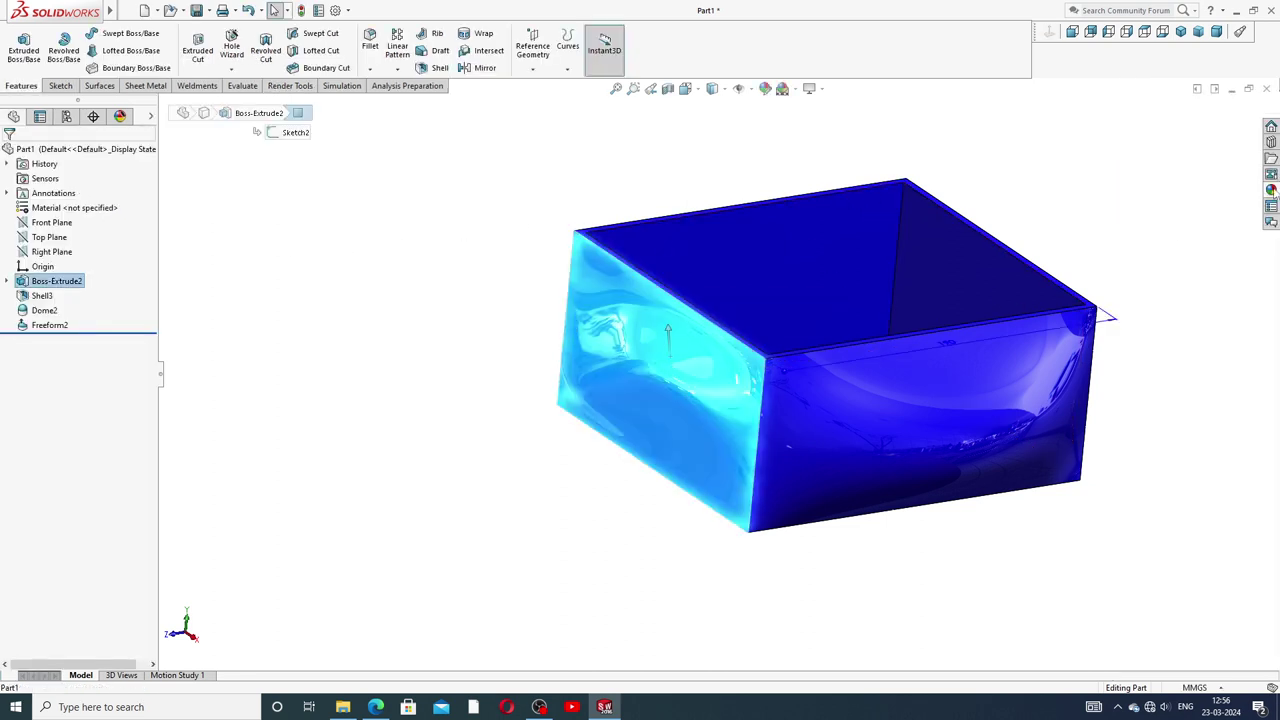
{"action": "left_click", "coordinate": [1271, 189]}
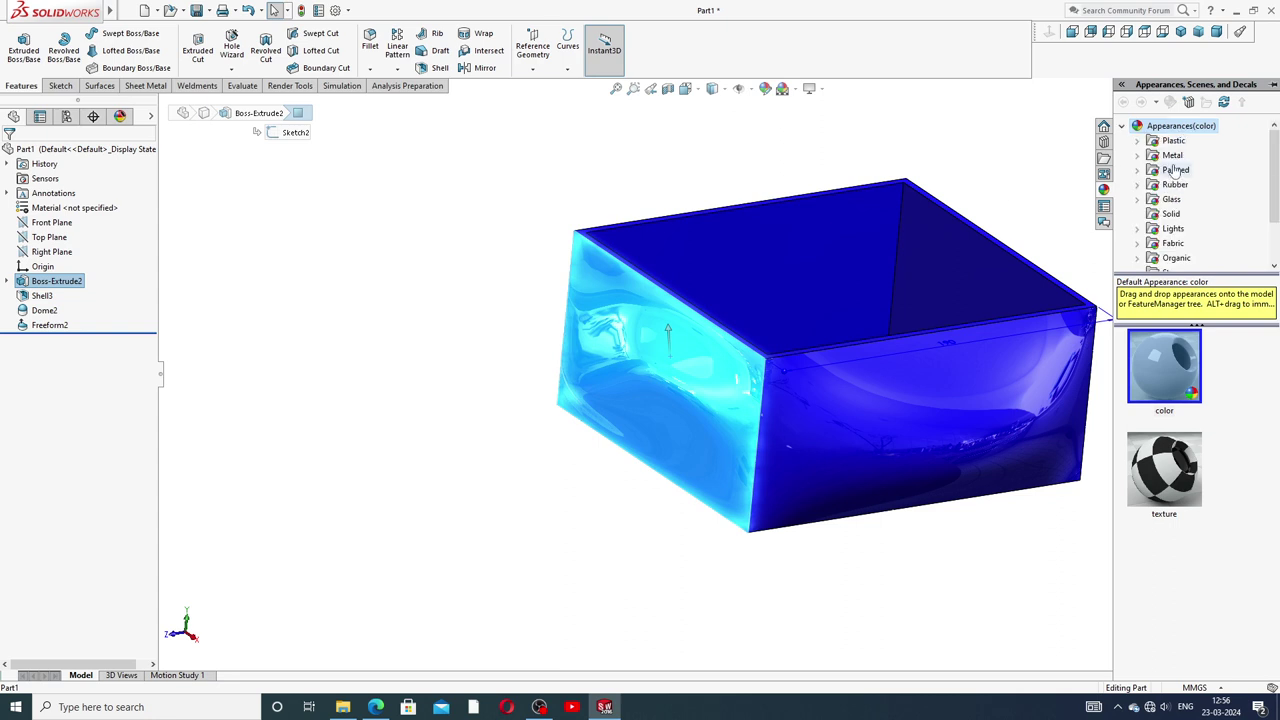
- Apply polished brass from Metal > Brass to the warped left end face
{"action": "left_click", "coordinate": [1172, 155]}
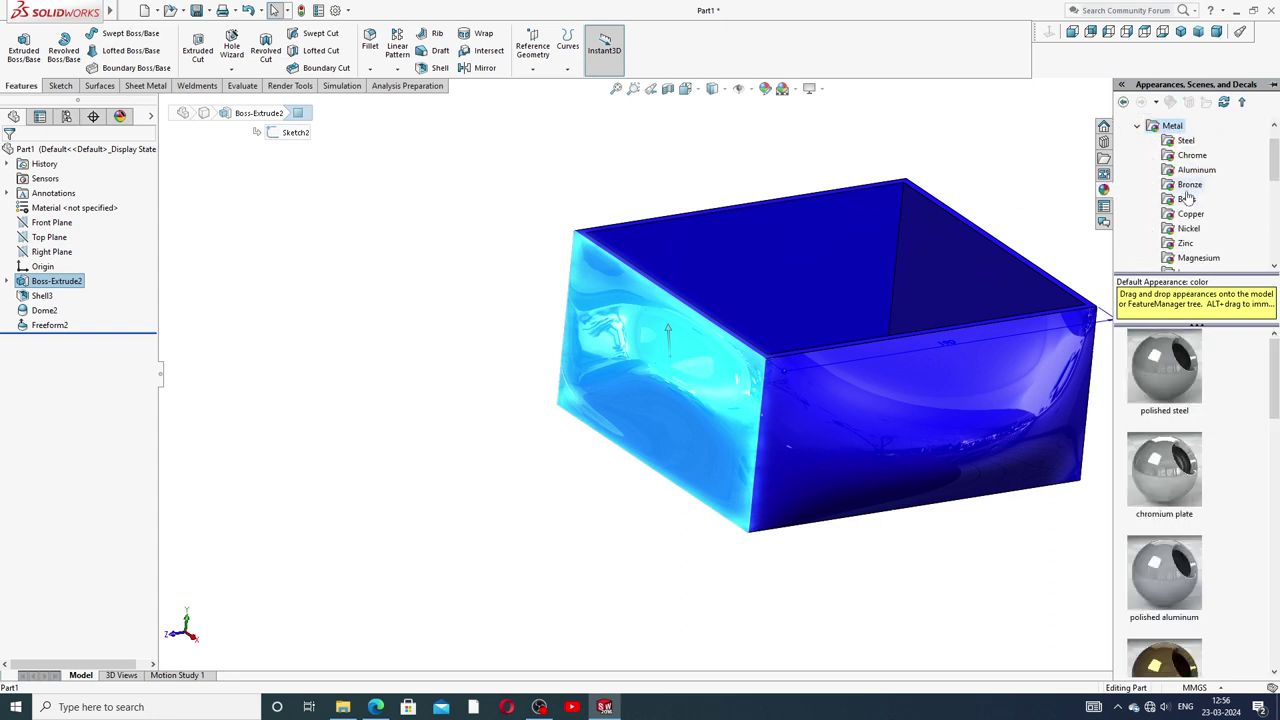
{"action": "left_click", "coordinate": [1186, 200]}
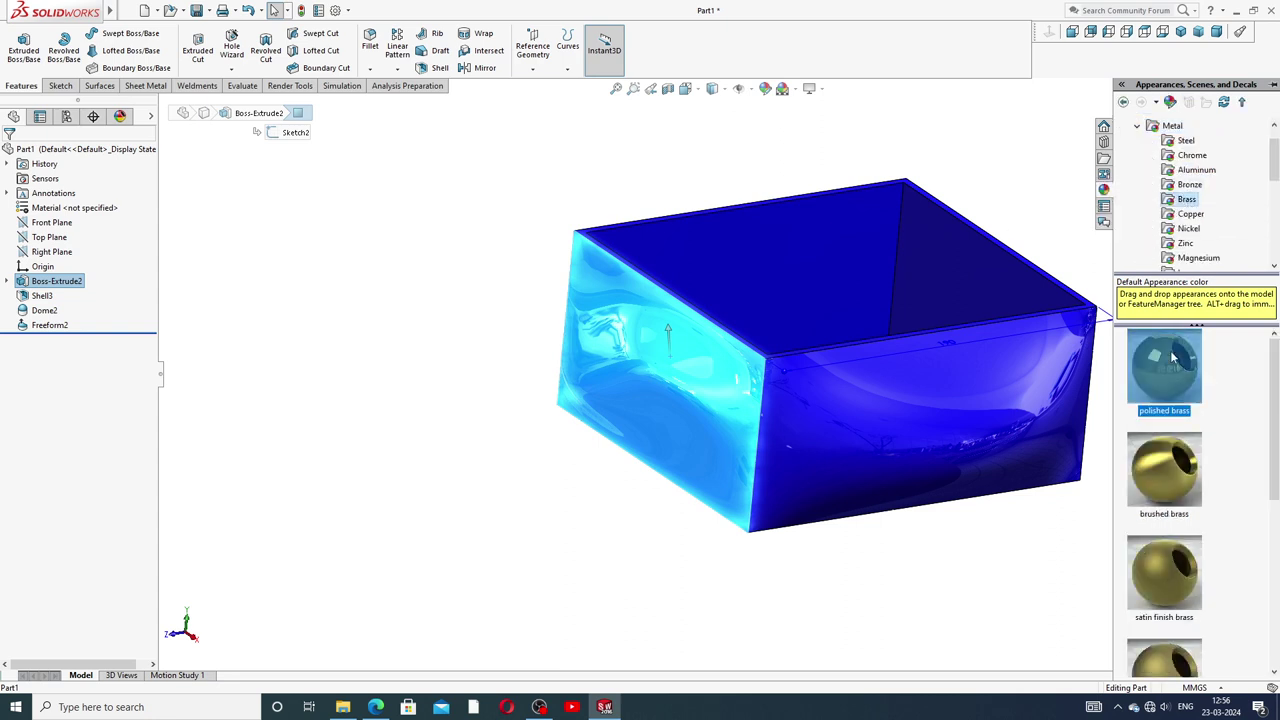
{"action": "left_click_drag", "start_coordinate": [1181, 350], "coordinate": [660, 390]}
- Orbit the box, select the long side face and bring back the appearances library
{"action": "middle_click_drag", "start_coordinate": [1045, 497], "coordinate": [995, 406]}
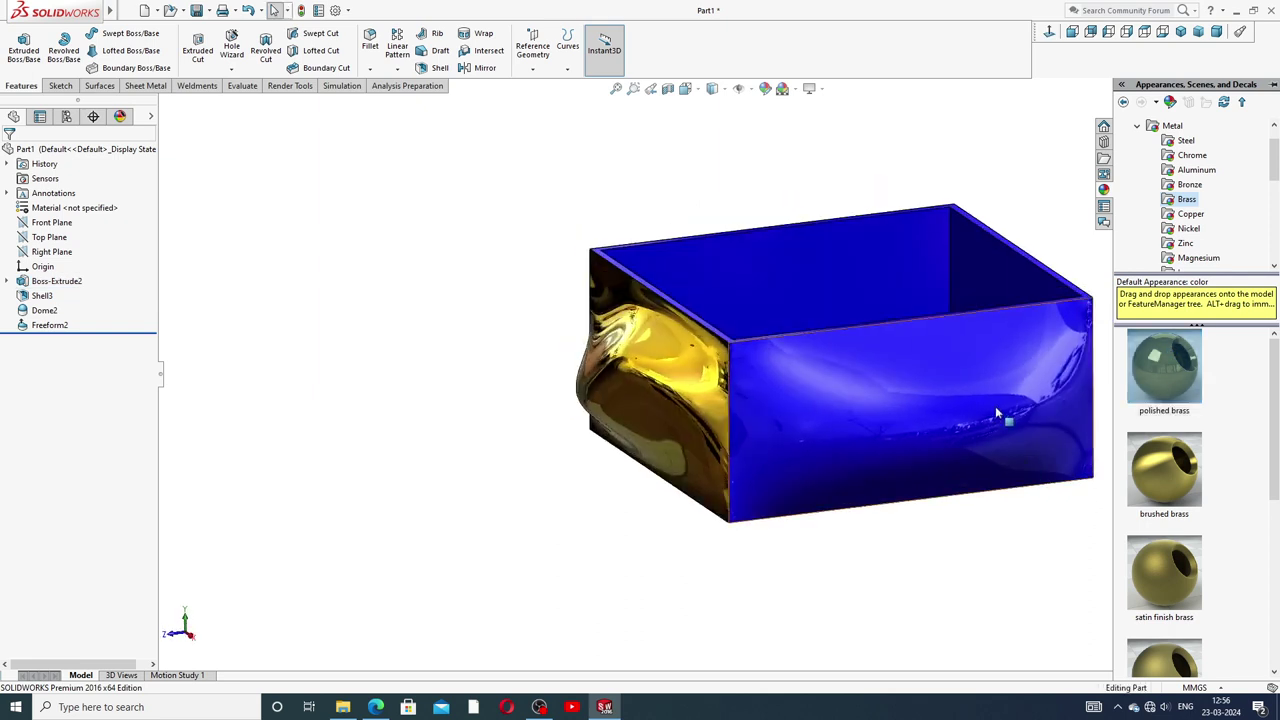
{"action": "left_click", "coordinate": [995, 405]}
{"action": "left_click", "coordinate": [1272, 190]}
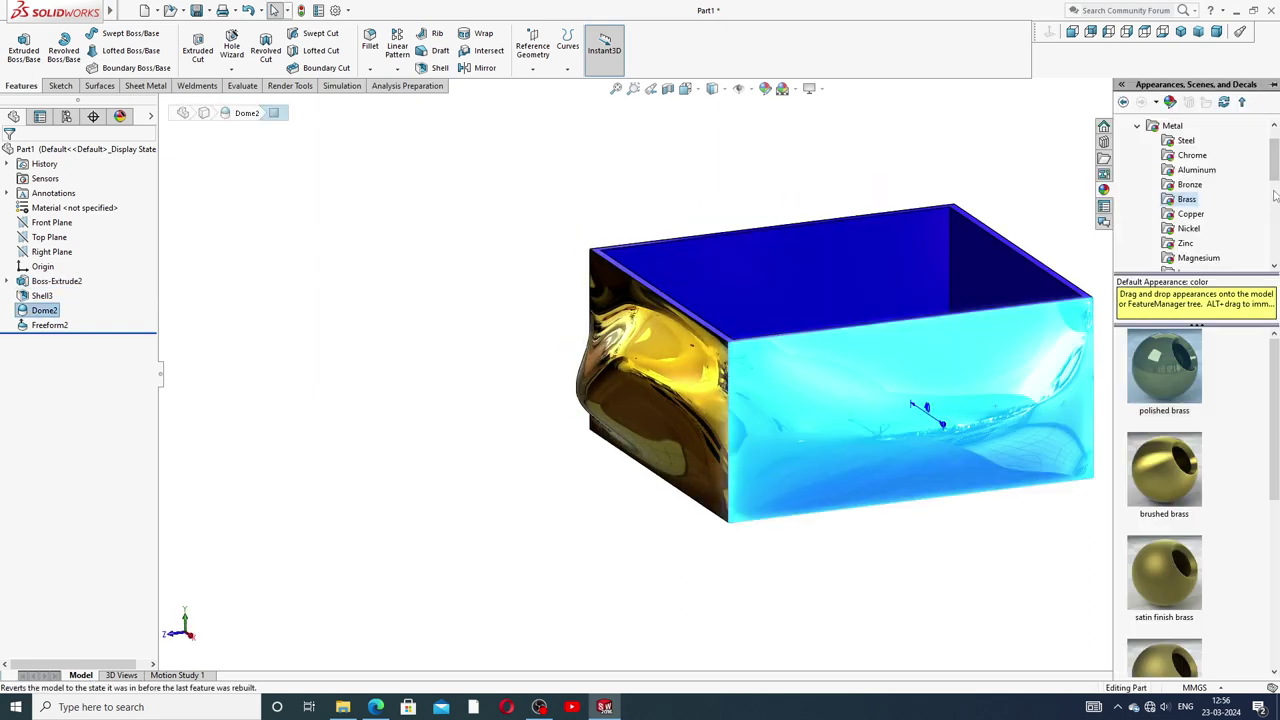
- Apply polished nickel to the side face, then reselect that face
{"action": "left_click", "coordinate": [1188, 228]}
{"action": "double_click", "coordinate": [1167, 376]}
{"action": "middle_click_drag", "start_coordinate": [1056, 492], "coordinate": [1073, 503]}
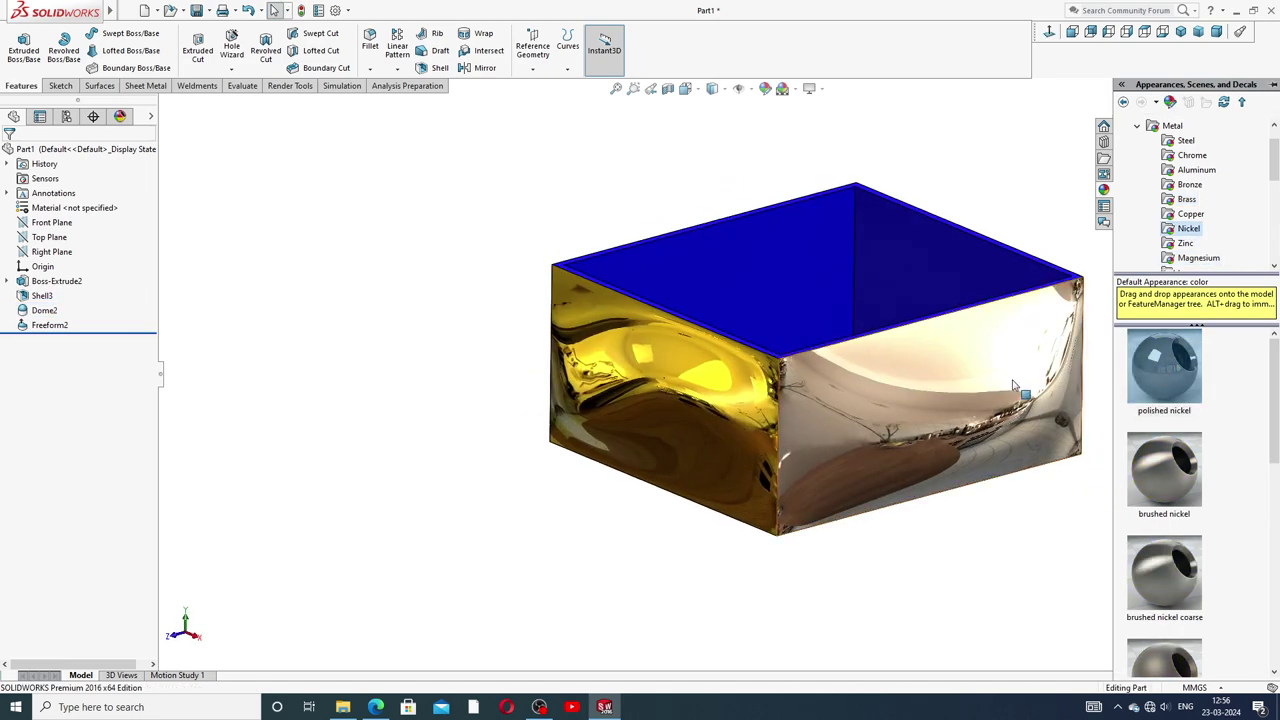
{"action": "left_click_drag", "start_coordinate": [1073, 503], "coordinate": [1020, 390]}
- Paint the long side face candy apple red from the Painted appearances
{"action": "left_click", "coordinate": [1271, 189]}
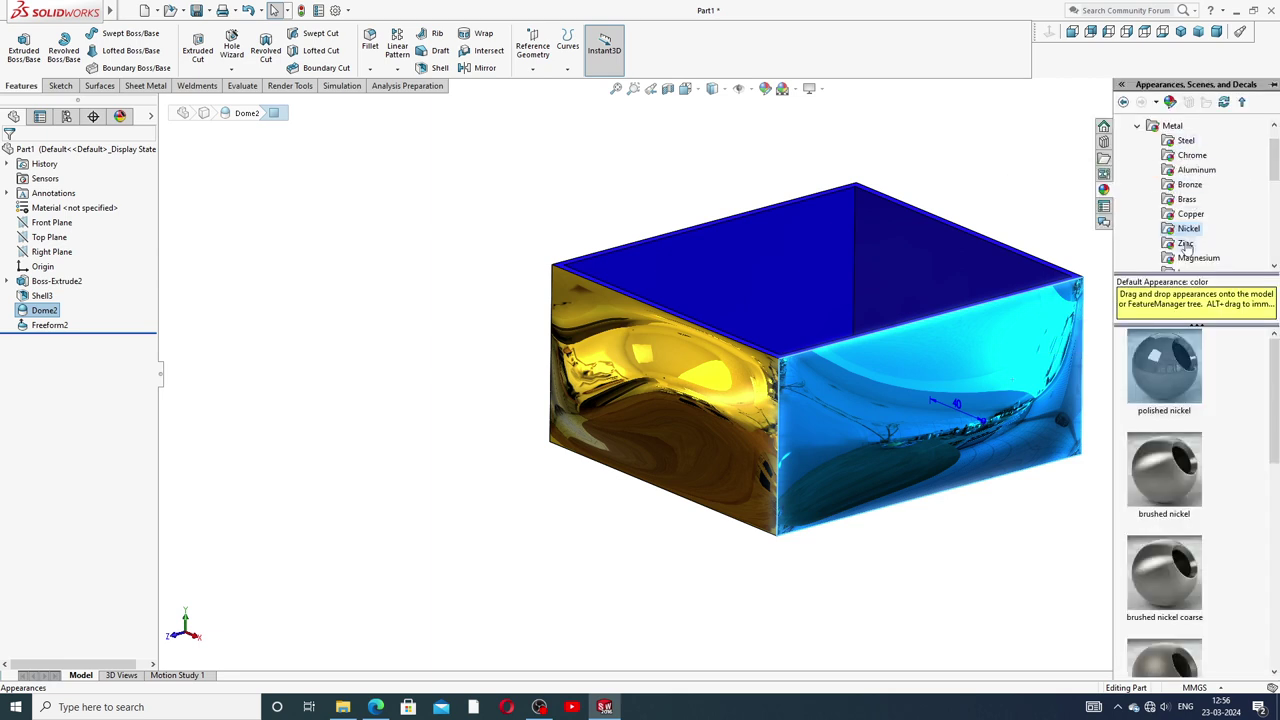
{"action": "scroll", "coordinate": [1190, 215], "scroll_direction": "down", "scroll_amount": 2}
{"action": "scroll", "coordinate": [1188, 218], "scroll_direction": "down", "scroll_amount": 2}
{"action": "left_click", "coordinate": [1182, 216]}
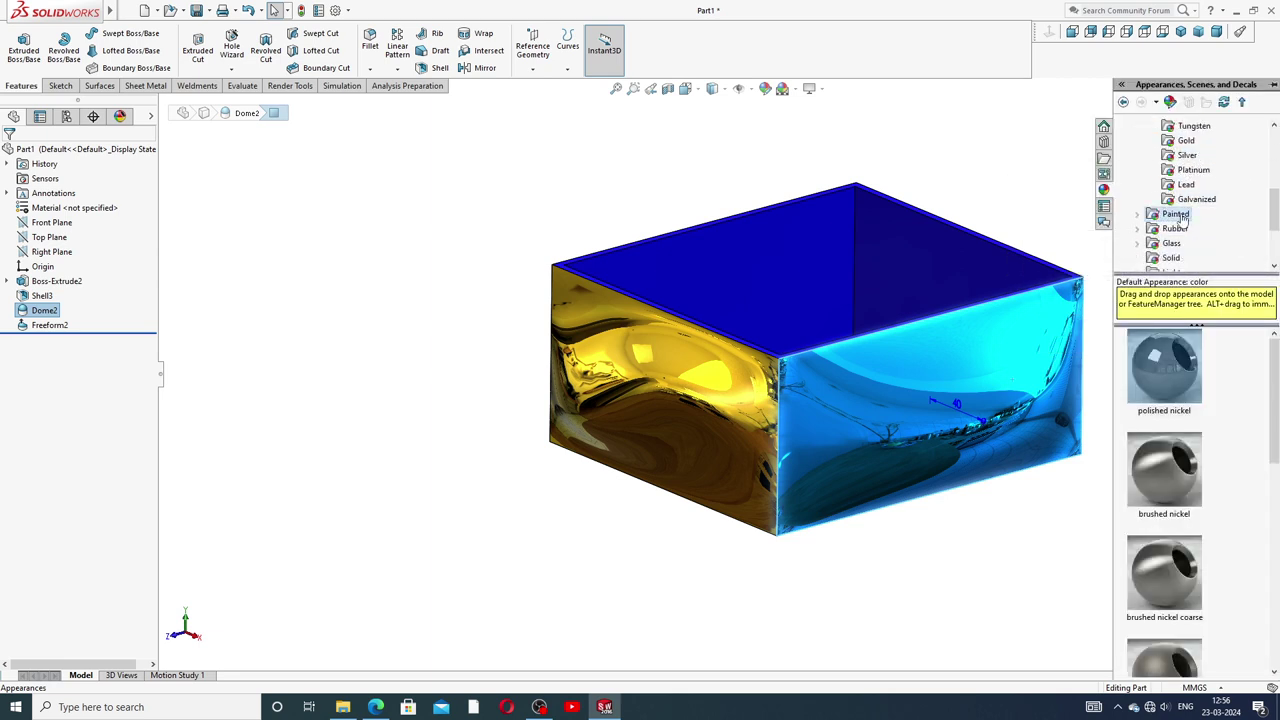
{"action": "left_click", "coordinate": [1175, 370]}
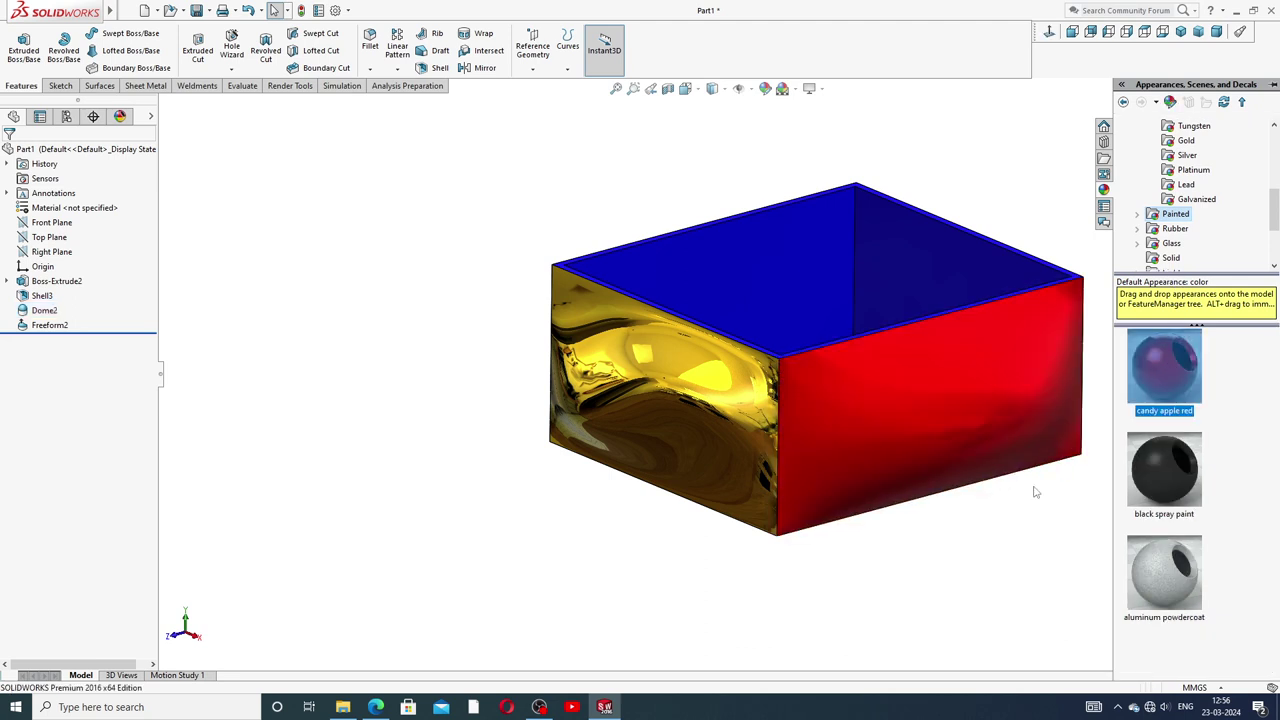
{"action": "key", "text": "z"}
{"action": "mouse_move", "coordinate": [1058, 411]}
{"action": "middle_mouse_down"}
{"action": "mouse_move", "coordinate": [1140, 349]}
{"action": "mouse_move", "coordinate": [1083, 434]}
{"action": "mouse_move", "coordinate": [1131, 391]}
{"action": "mouse_move", "coordinate": [1109, 425]}
{"action": "mouse_move", "coordinate": [1064, 451]}
{"action": "middle_mouse_up"}
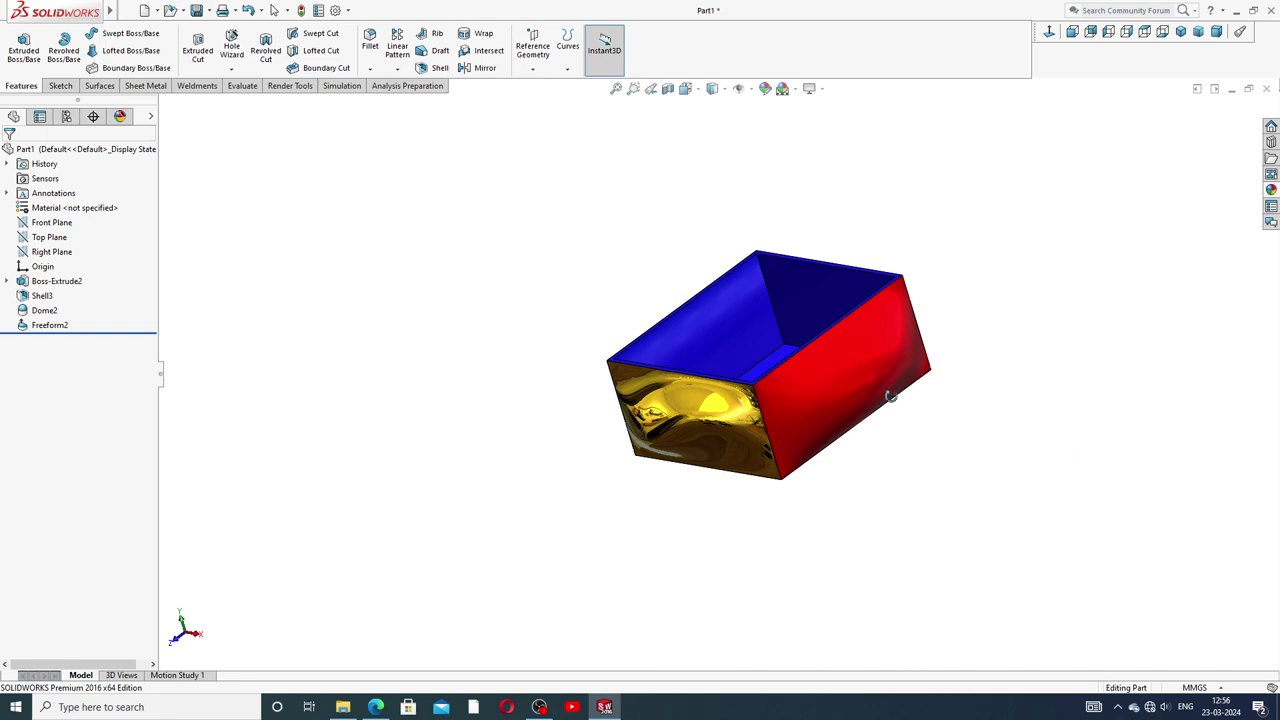
- Zoom and orbit to inspect the brass and red faces, then snap to isometric view
{"action": "scroll", "coordinate": [840, 405], "scroll_direction": "down", "scroll_amount": 2}
{"action": "scroll", "coordinate": [812, 370], "scroll_direction": "down", "scroll_amount": 2}
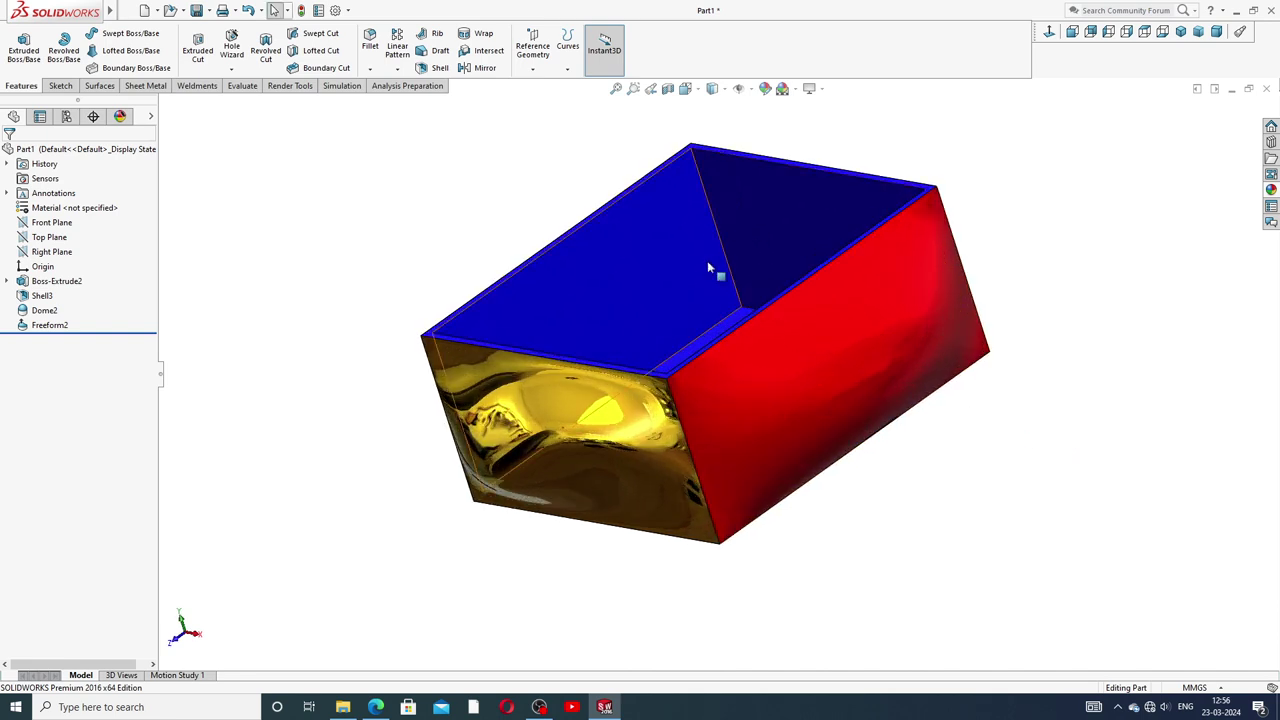
{"action": "mouse_move", "coordinate": [739, 295]}
{"action": "middle_mouse_down"}
{"action": "mouse_move", "coordinate": [740, 223]}
{"action": "mouse_move", "coordinate": [730, 330]}
{"action": "middle_mouse_up"}
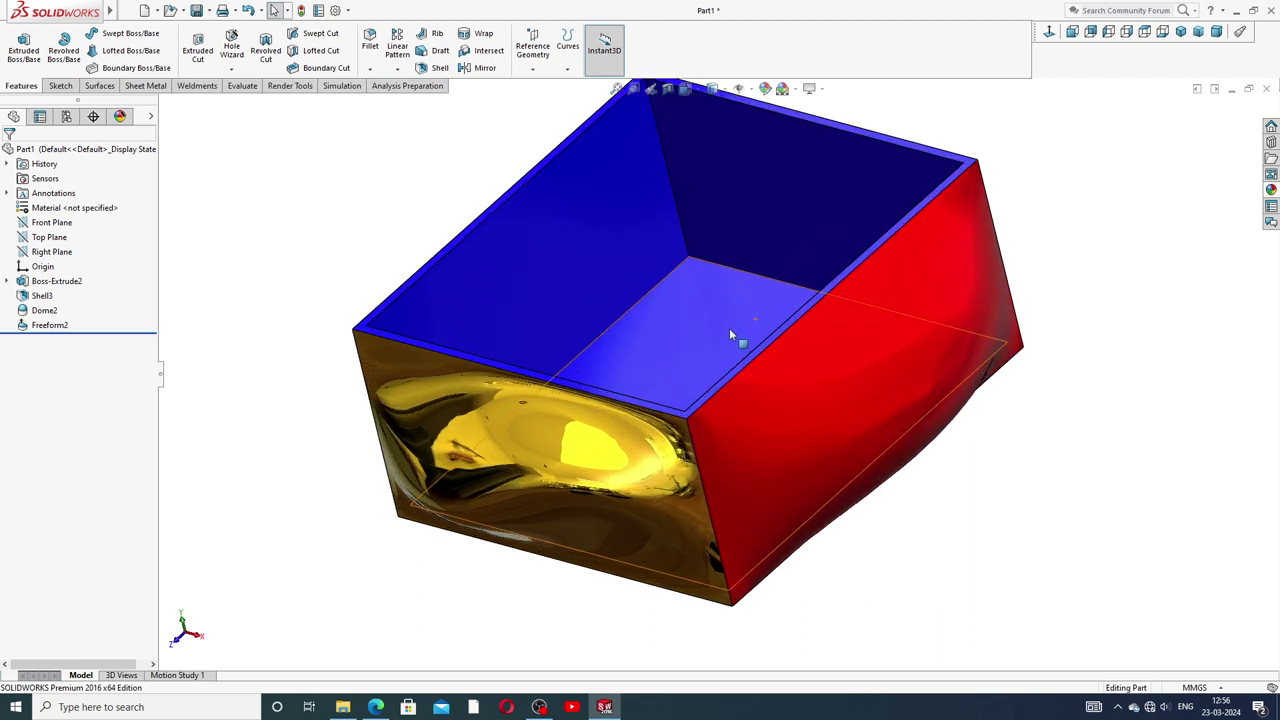
{"action": "scroll", "coordinate": [730, 334], "scroll_direction": "up", "scroll_amount": 1}
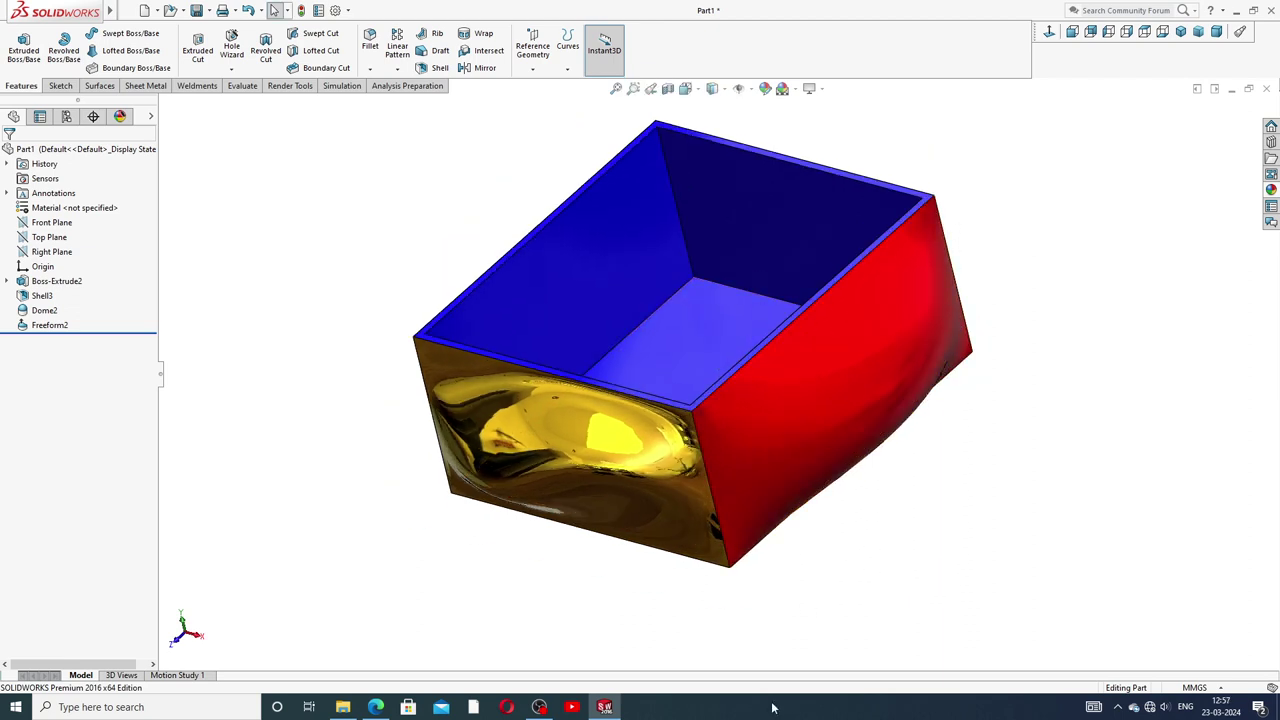
{"action": "left_click", "coordinate": [1180, 31]}
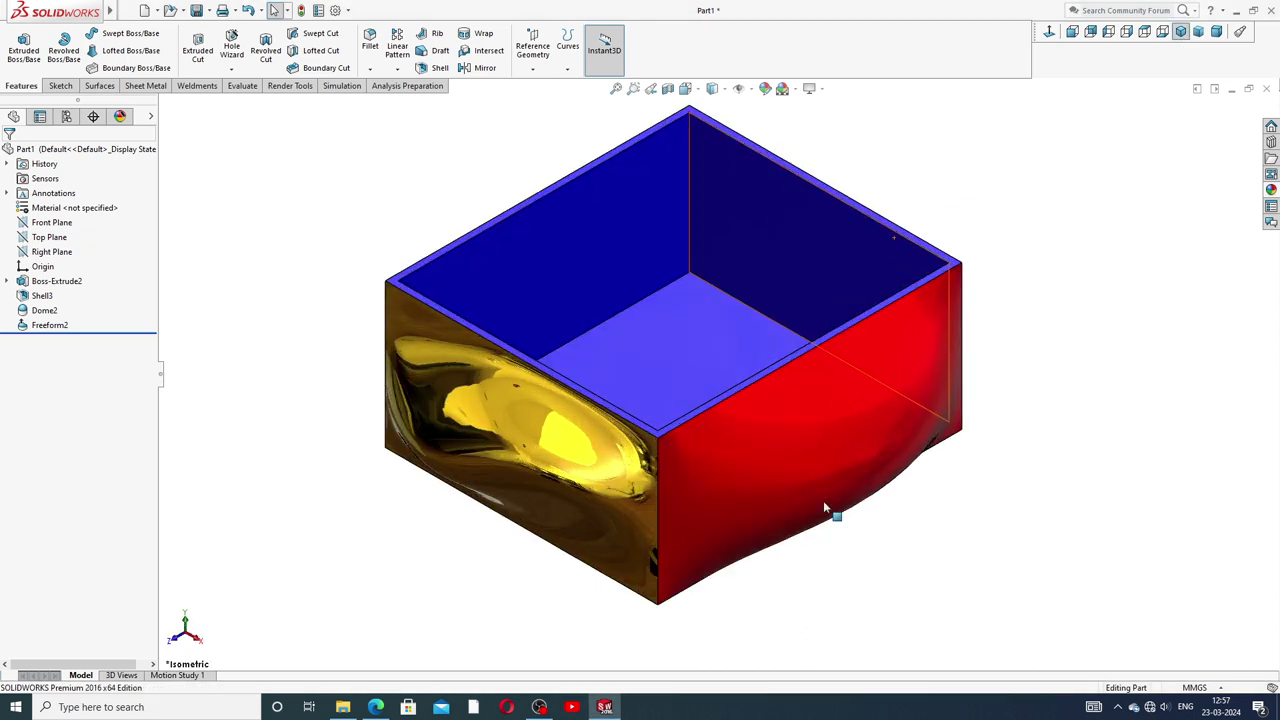